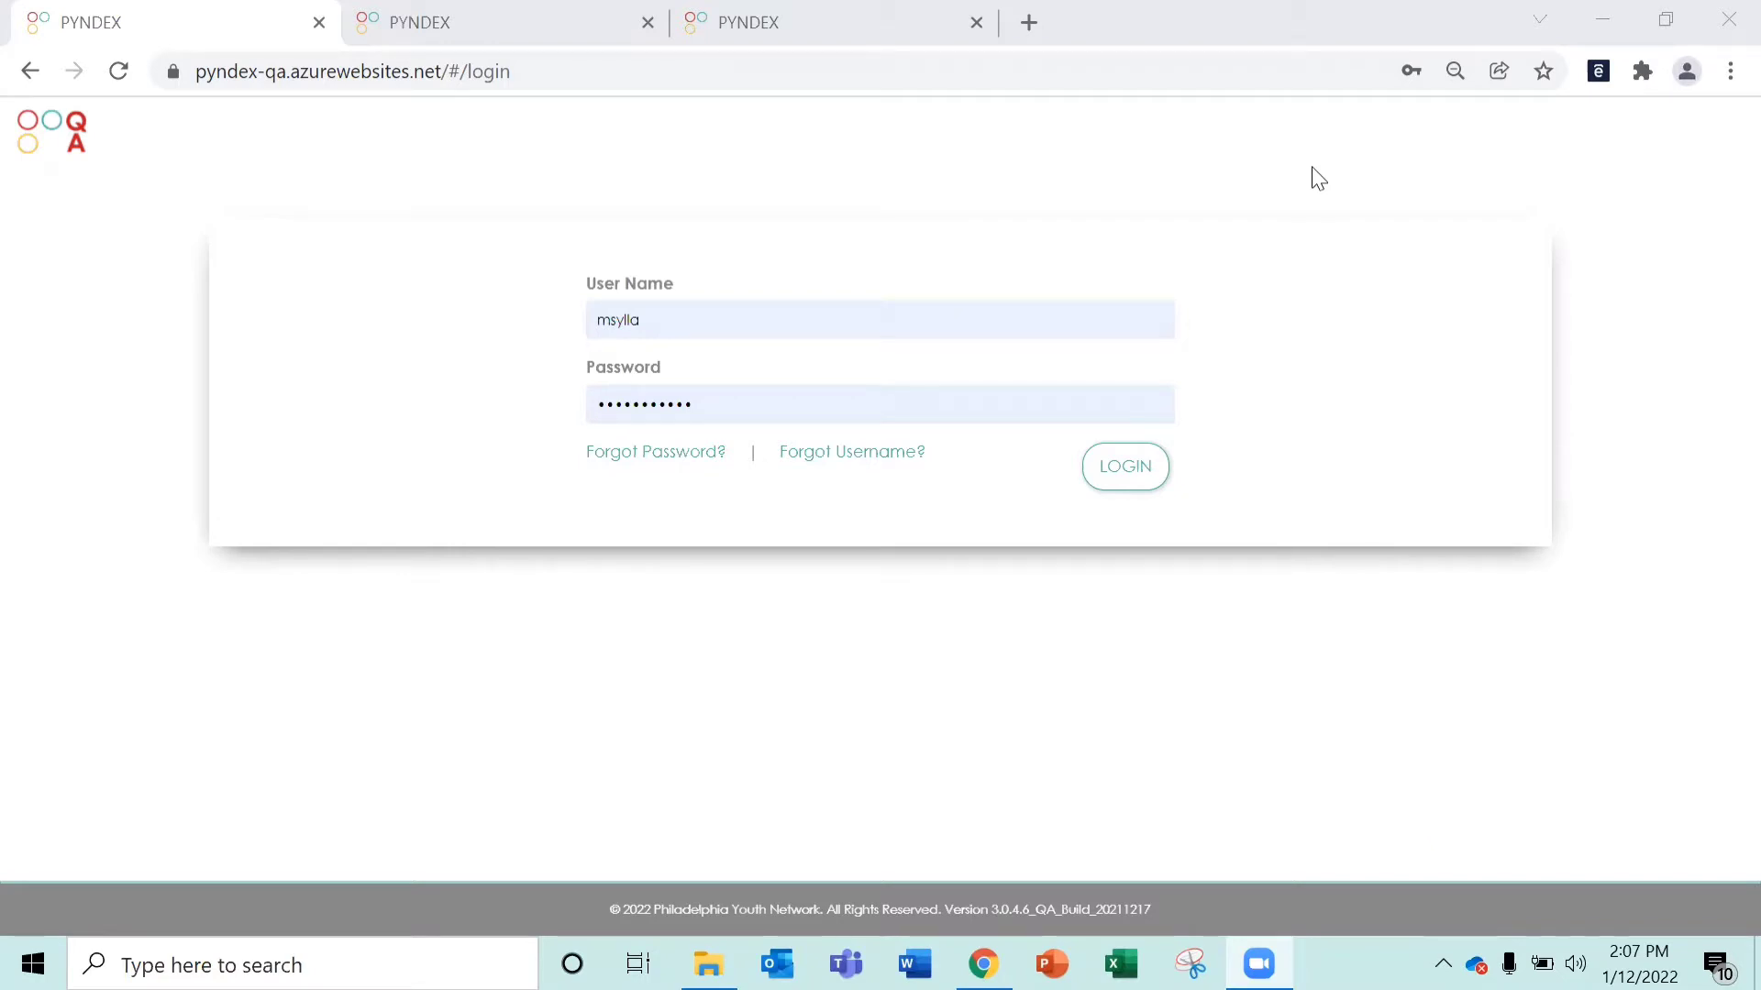
- Log in to the PYNDEX QA site with the user name and password
click(644, 489)
click(872, 480)
click(1121, 480)
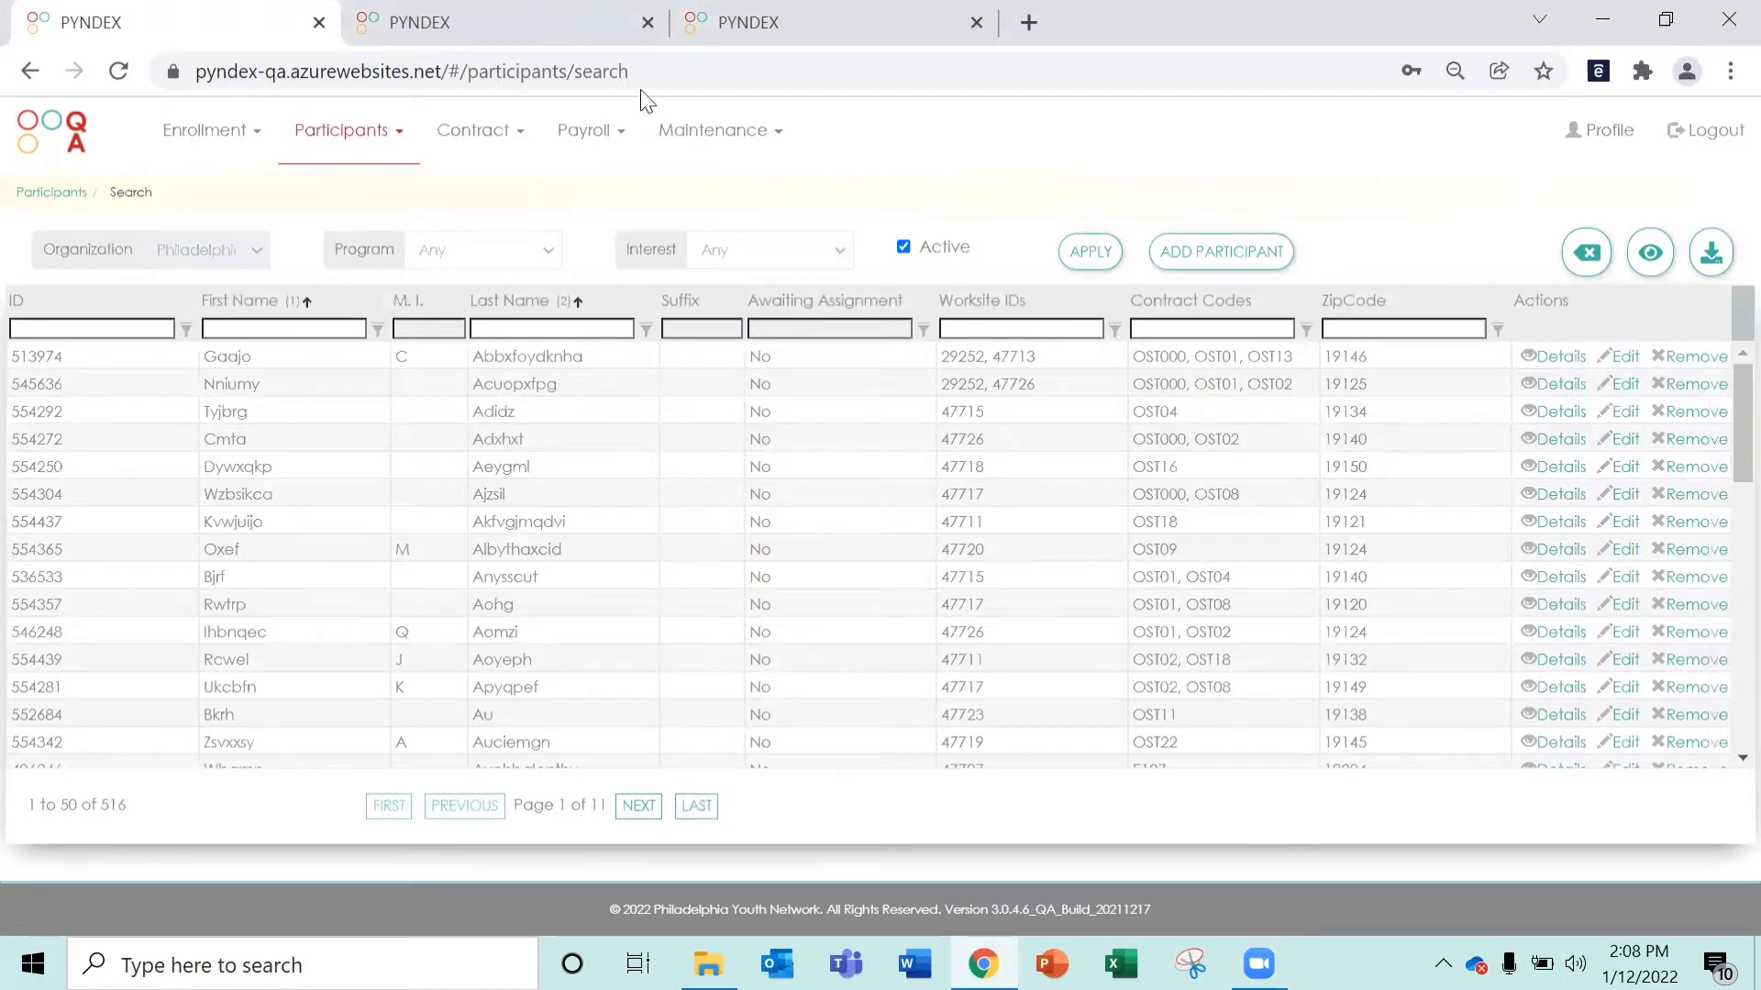
- Go to Contract > Jobs to list the 30 active contract jobs
click(498, 142)
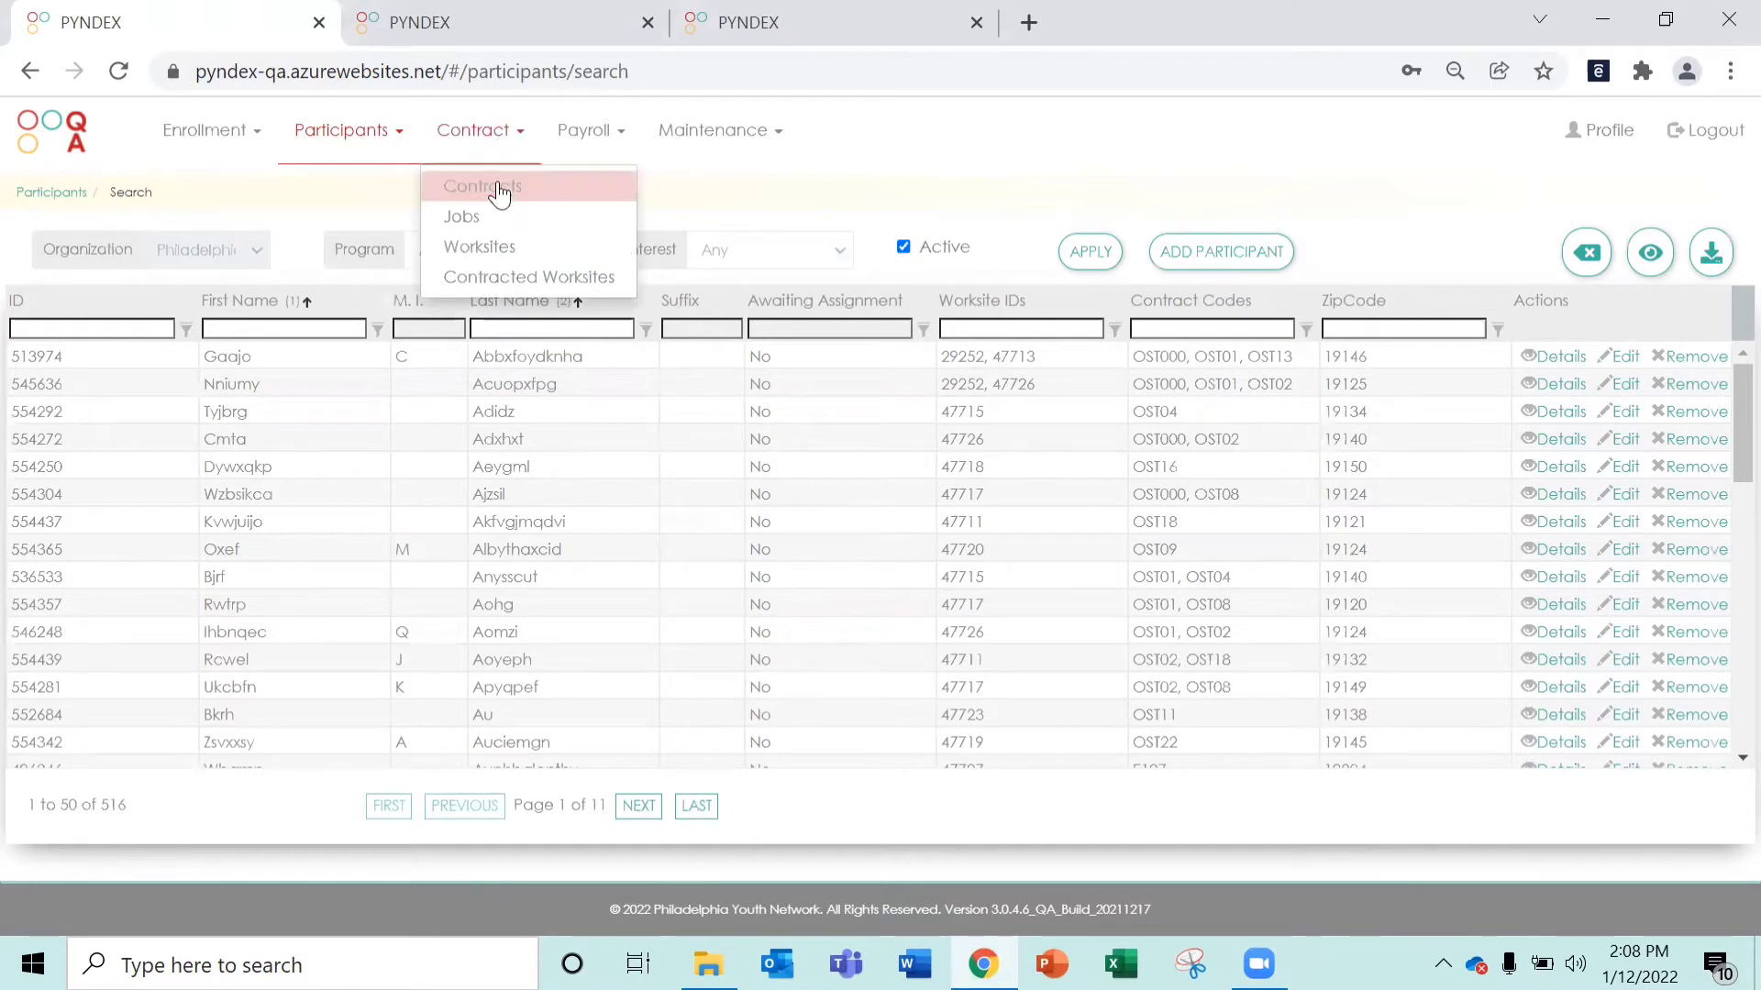
click(490, 215)
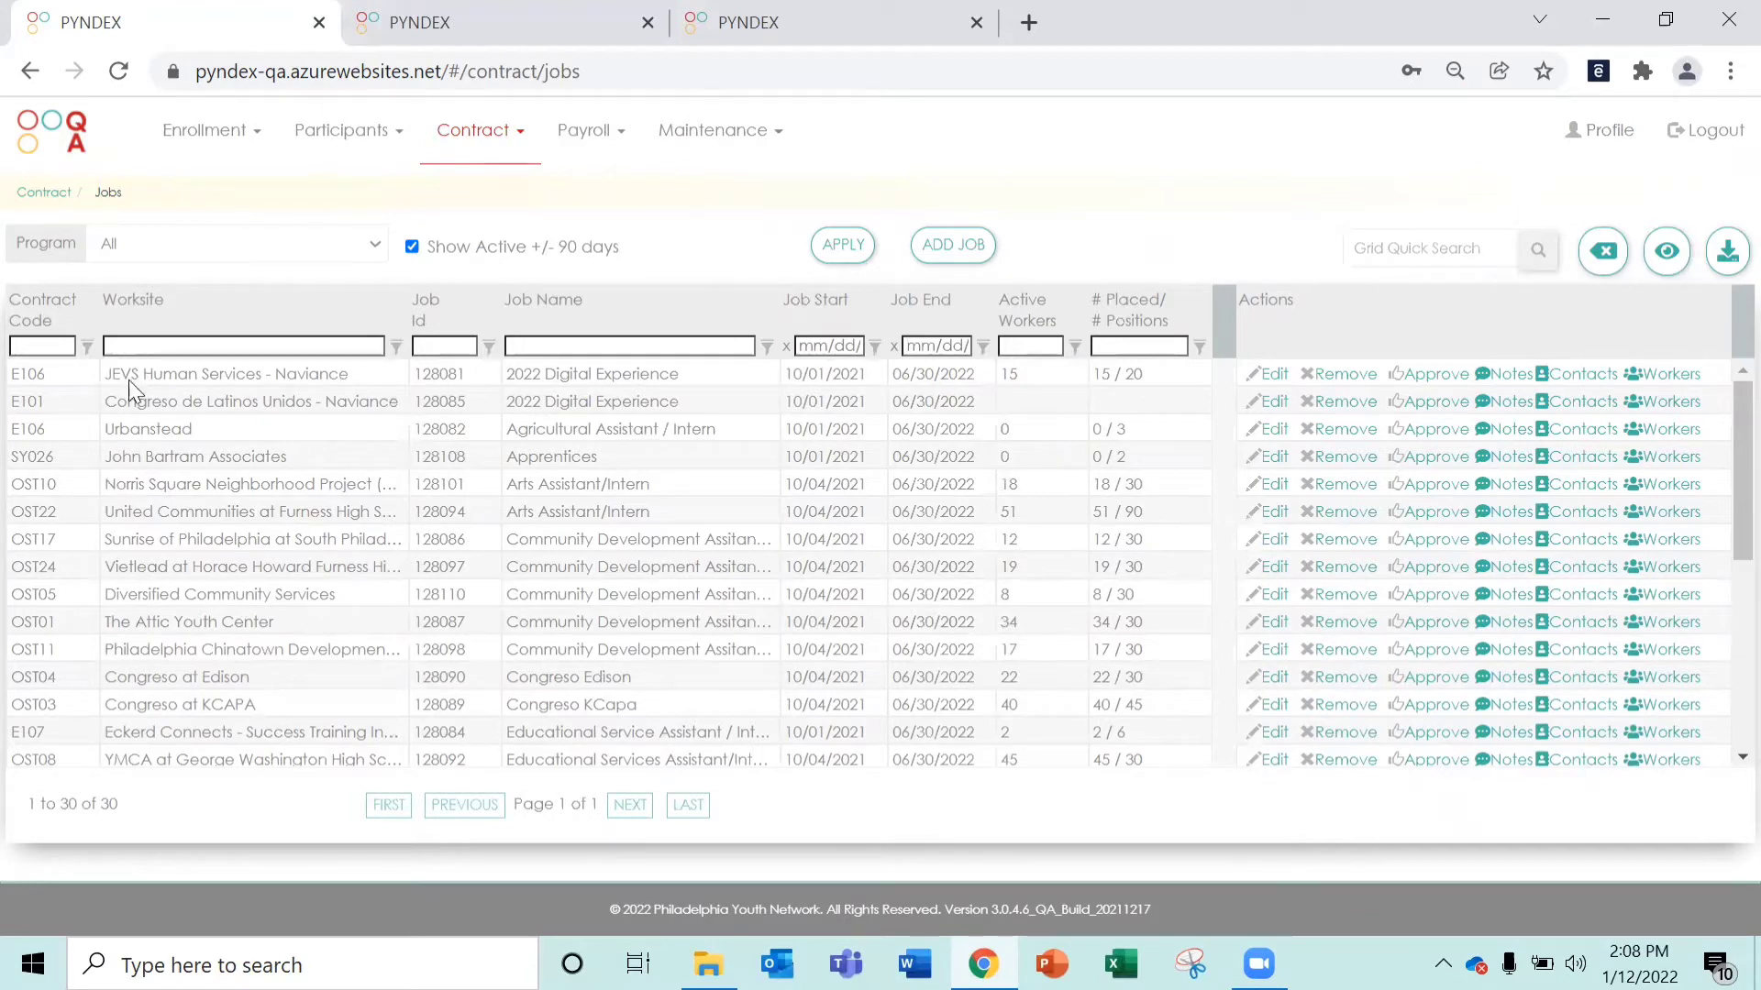
- Filter jobs by contract code ost01 and show the intern job's 34 workers
click(49, 356)
text(ost01)
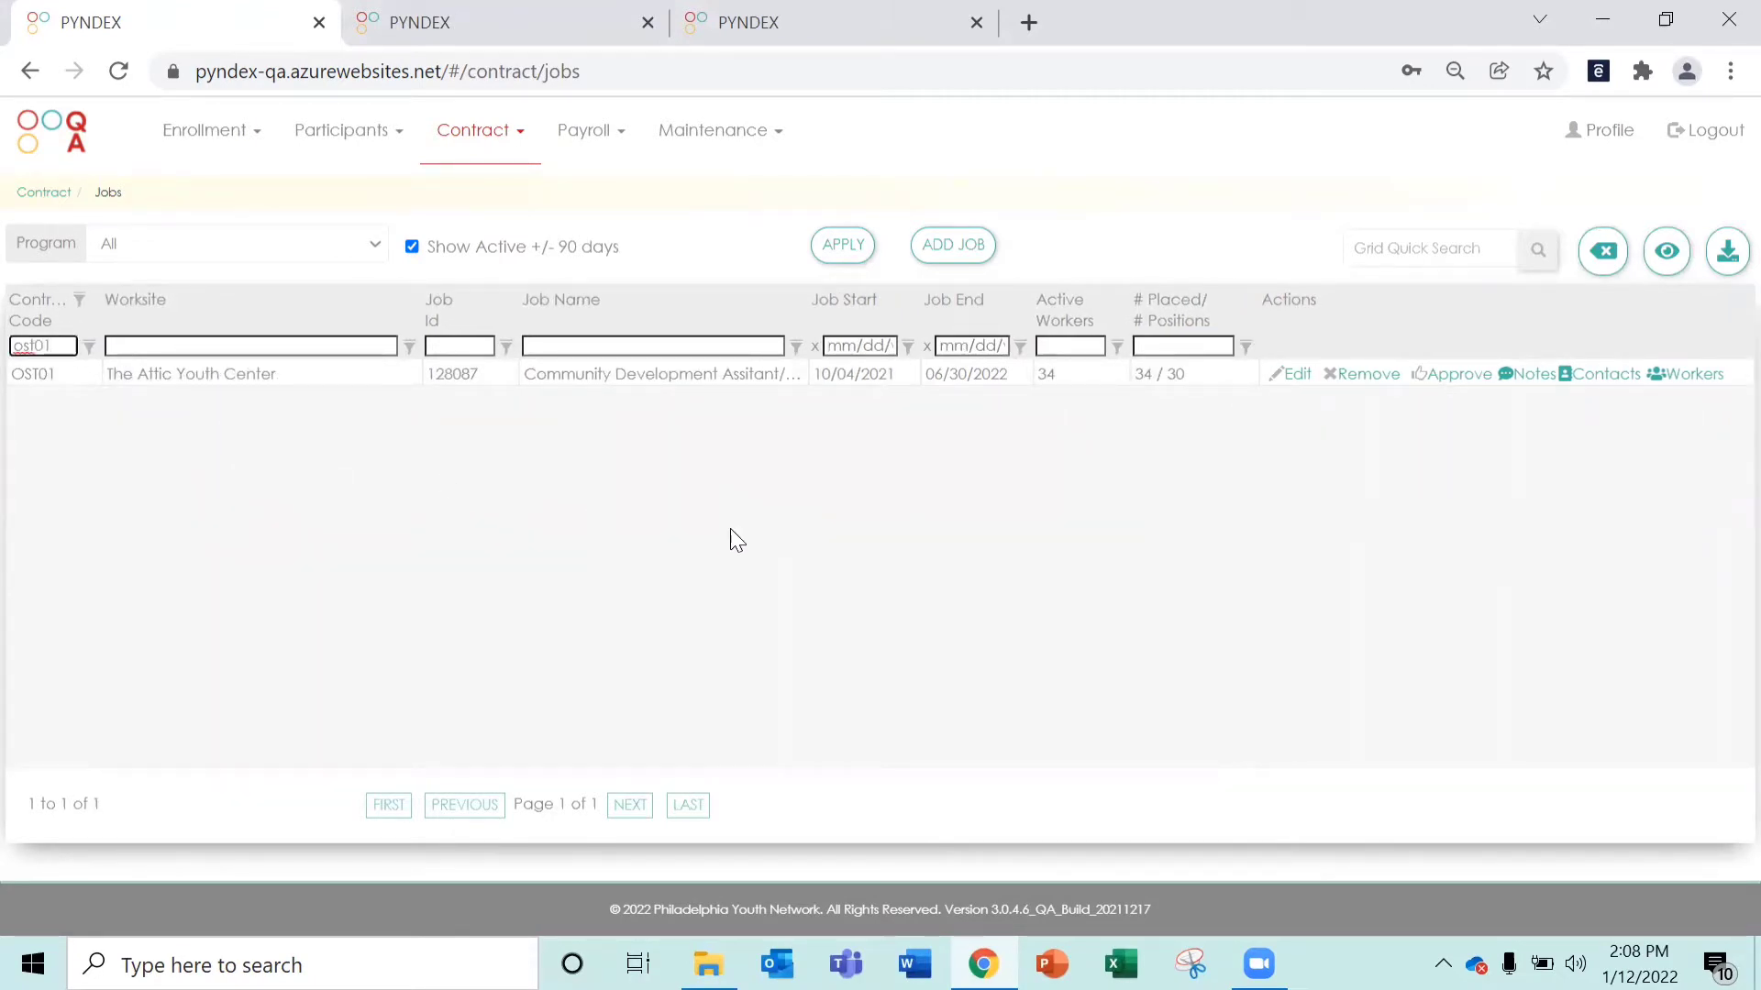
click(1718, 386)
click(1708, 376)
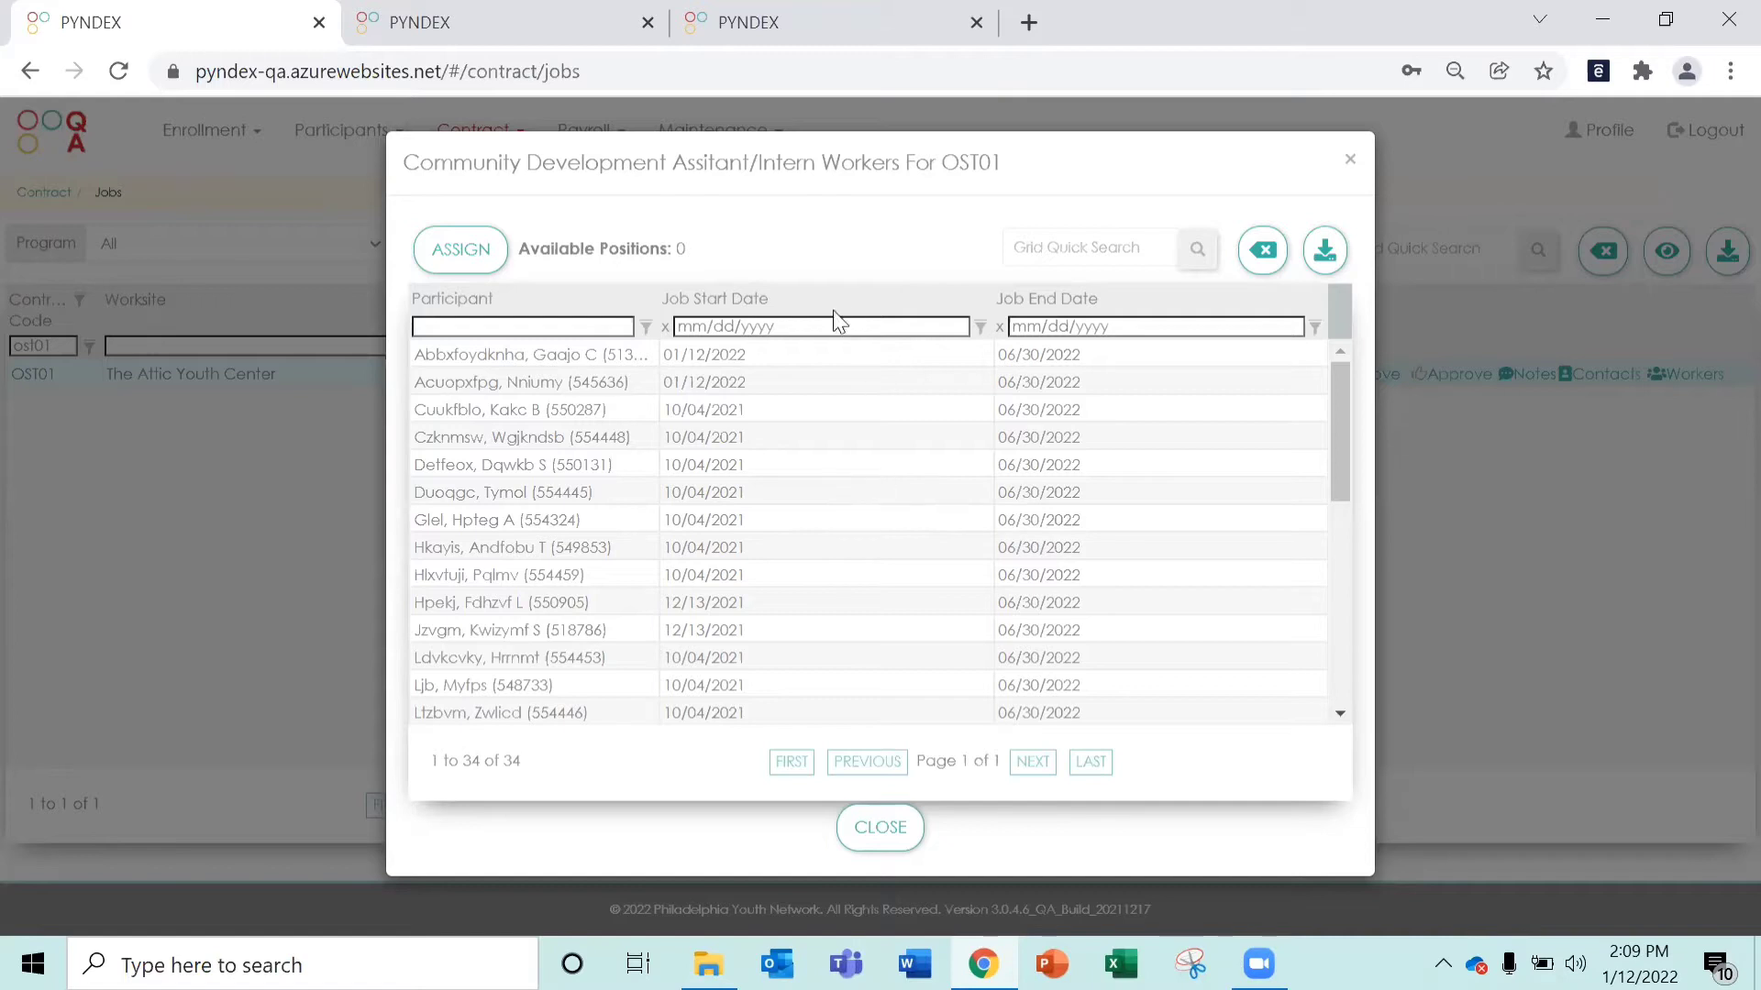
- Open the intern job's Assign window and test ticking and unticking the participant checkboxes
click(462, 249)
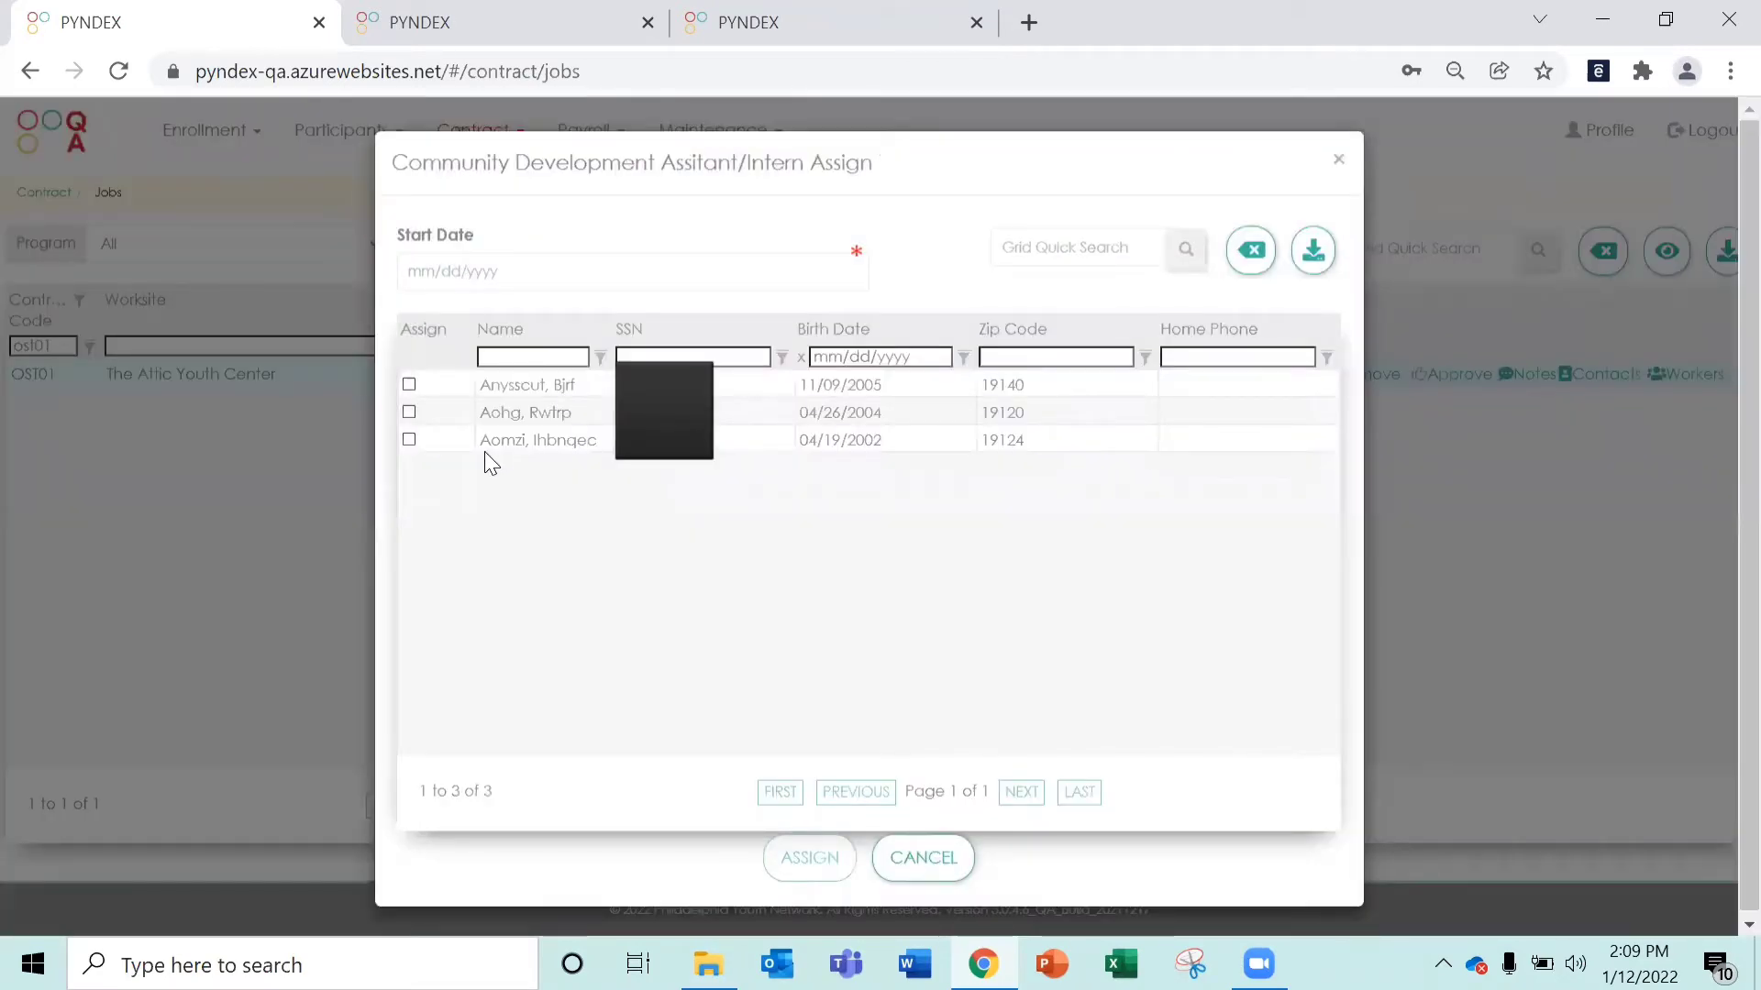
click(605, 413)
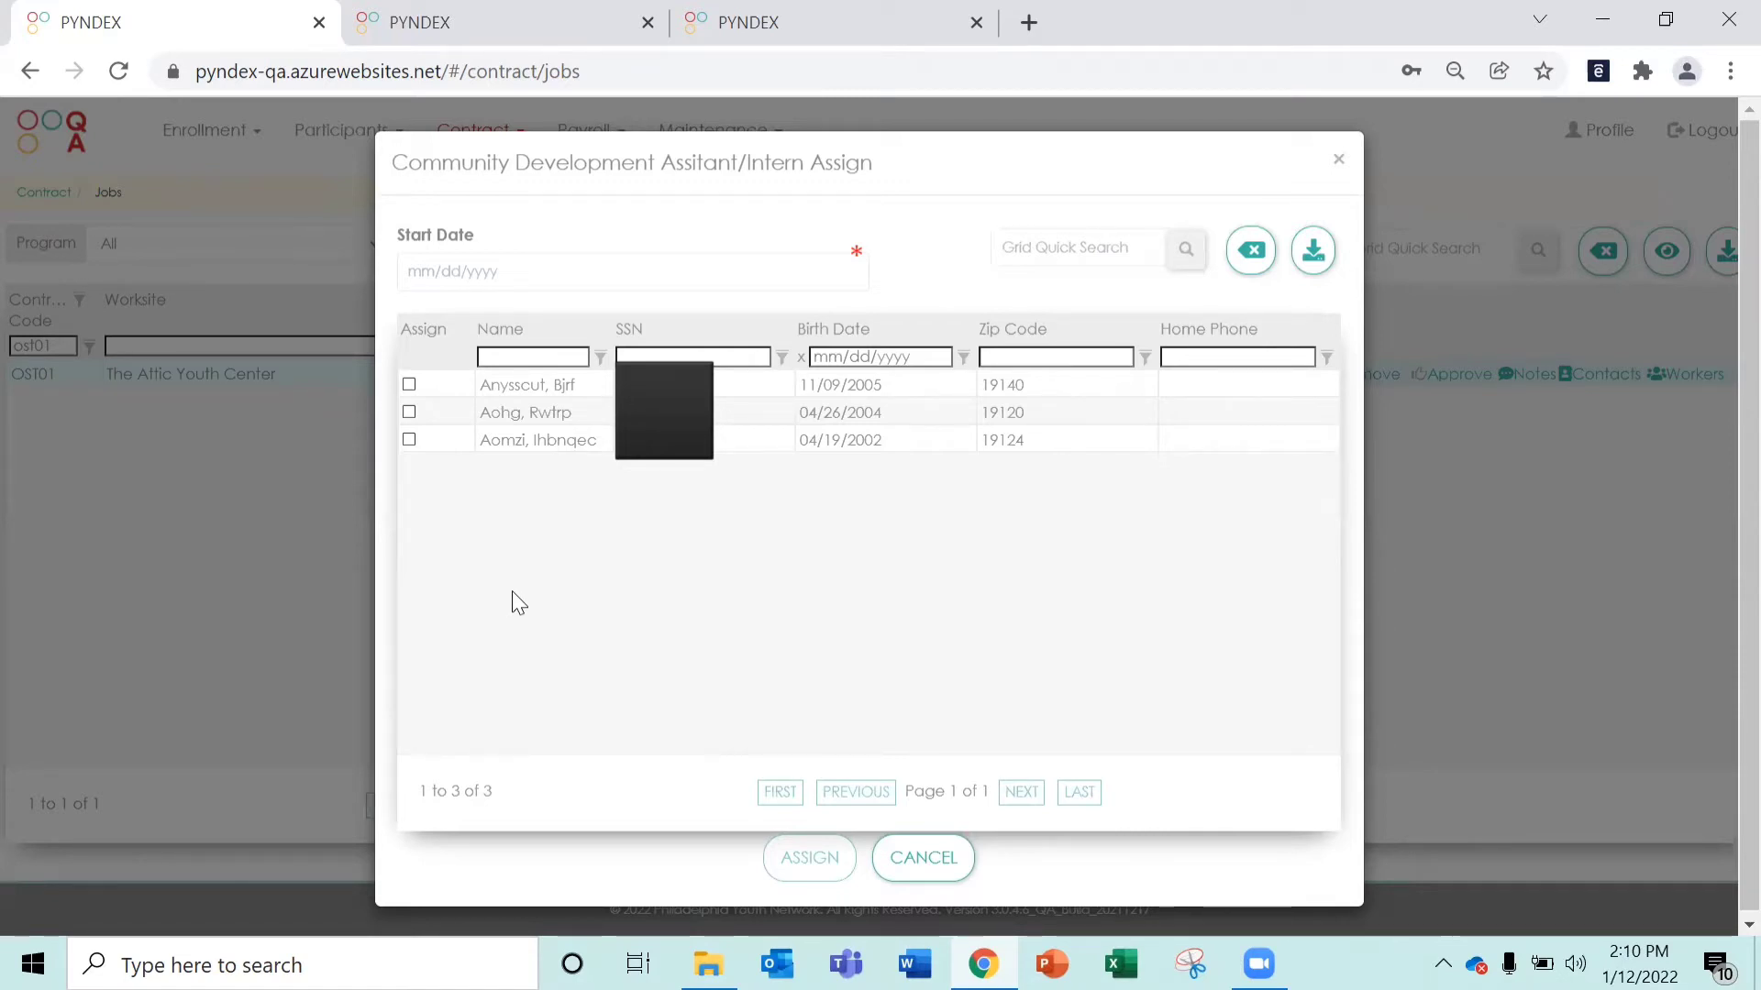
click(409, 413)
click(410, 439)
click(409, 415)
click(409, 440)
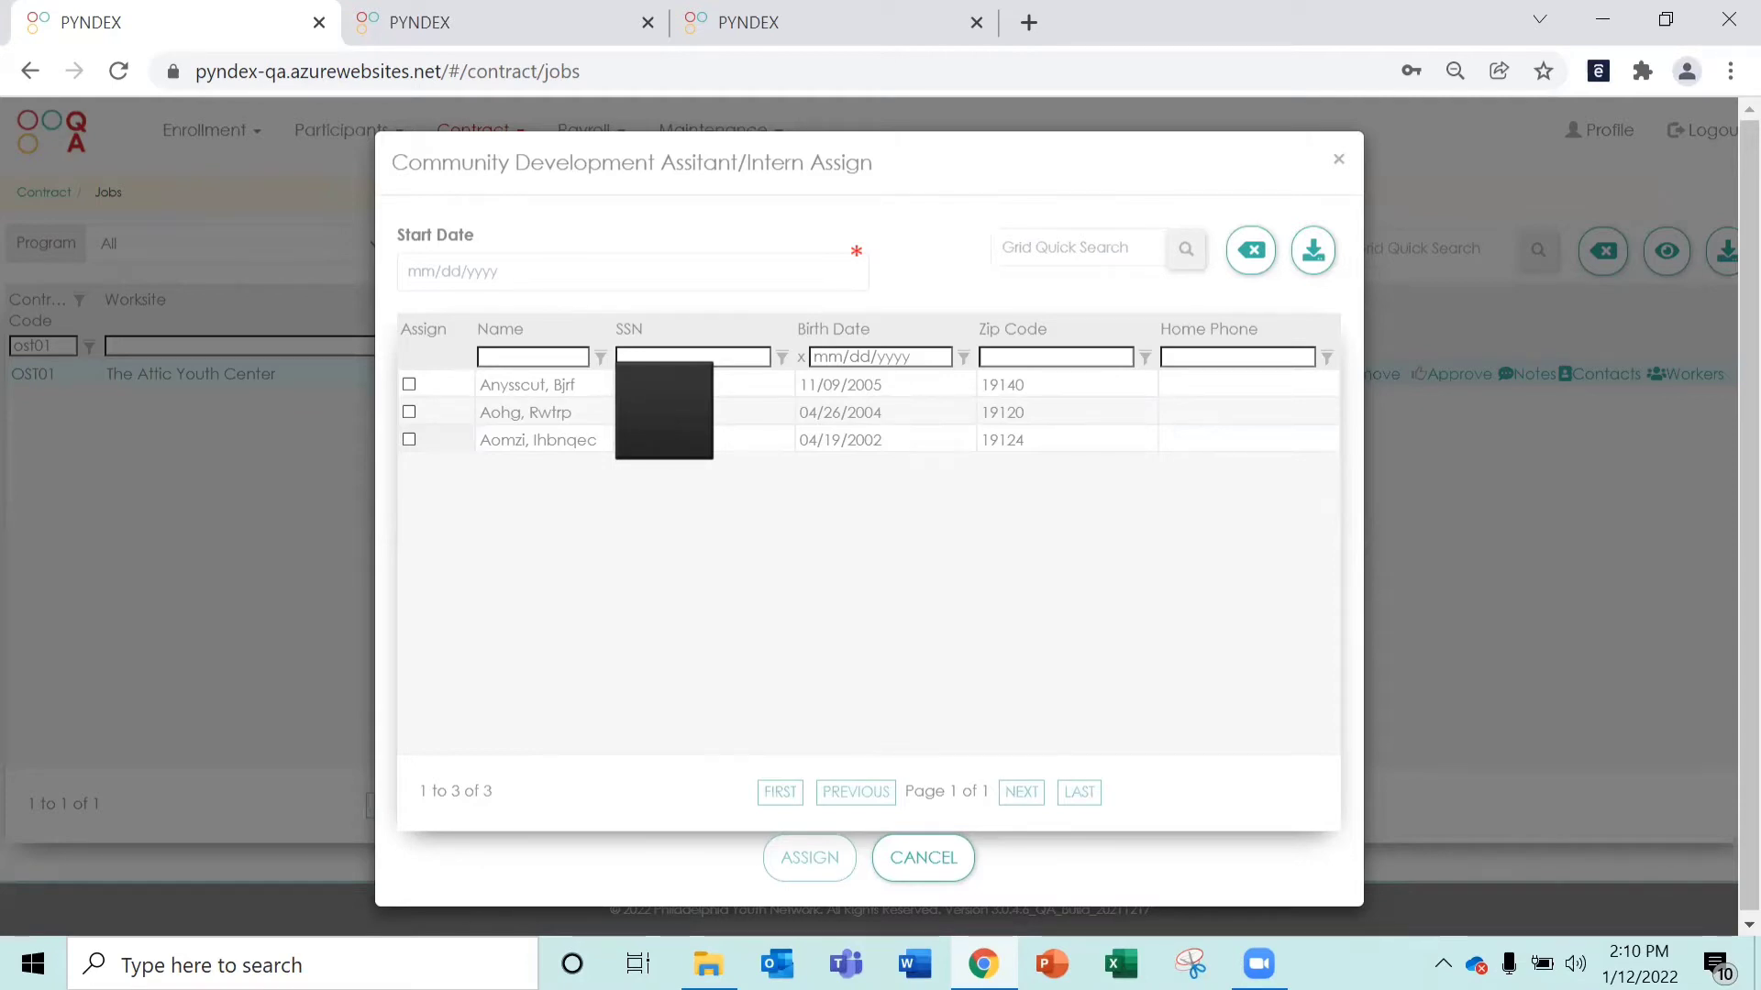
- In the second tab, add contract OST000 (09/21/2021–06/30/2022) to a participant's record
click(525, 46)
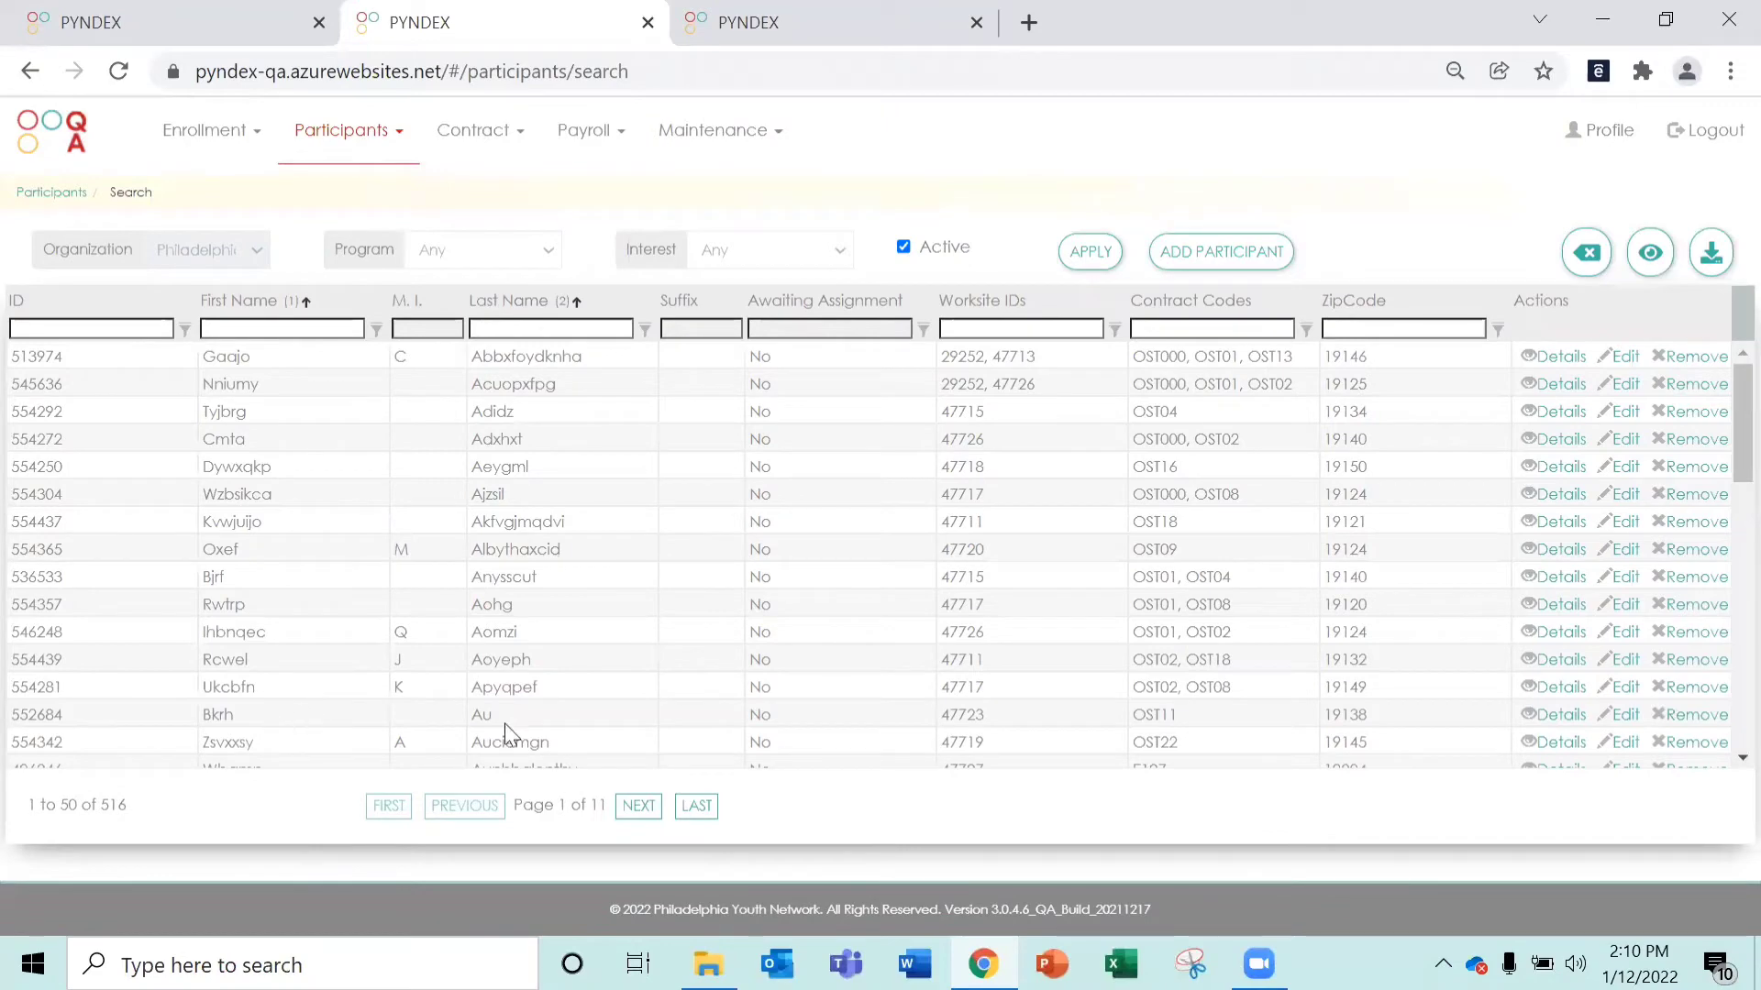
click(1553, 717)
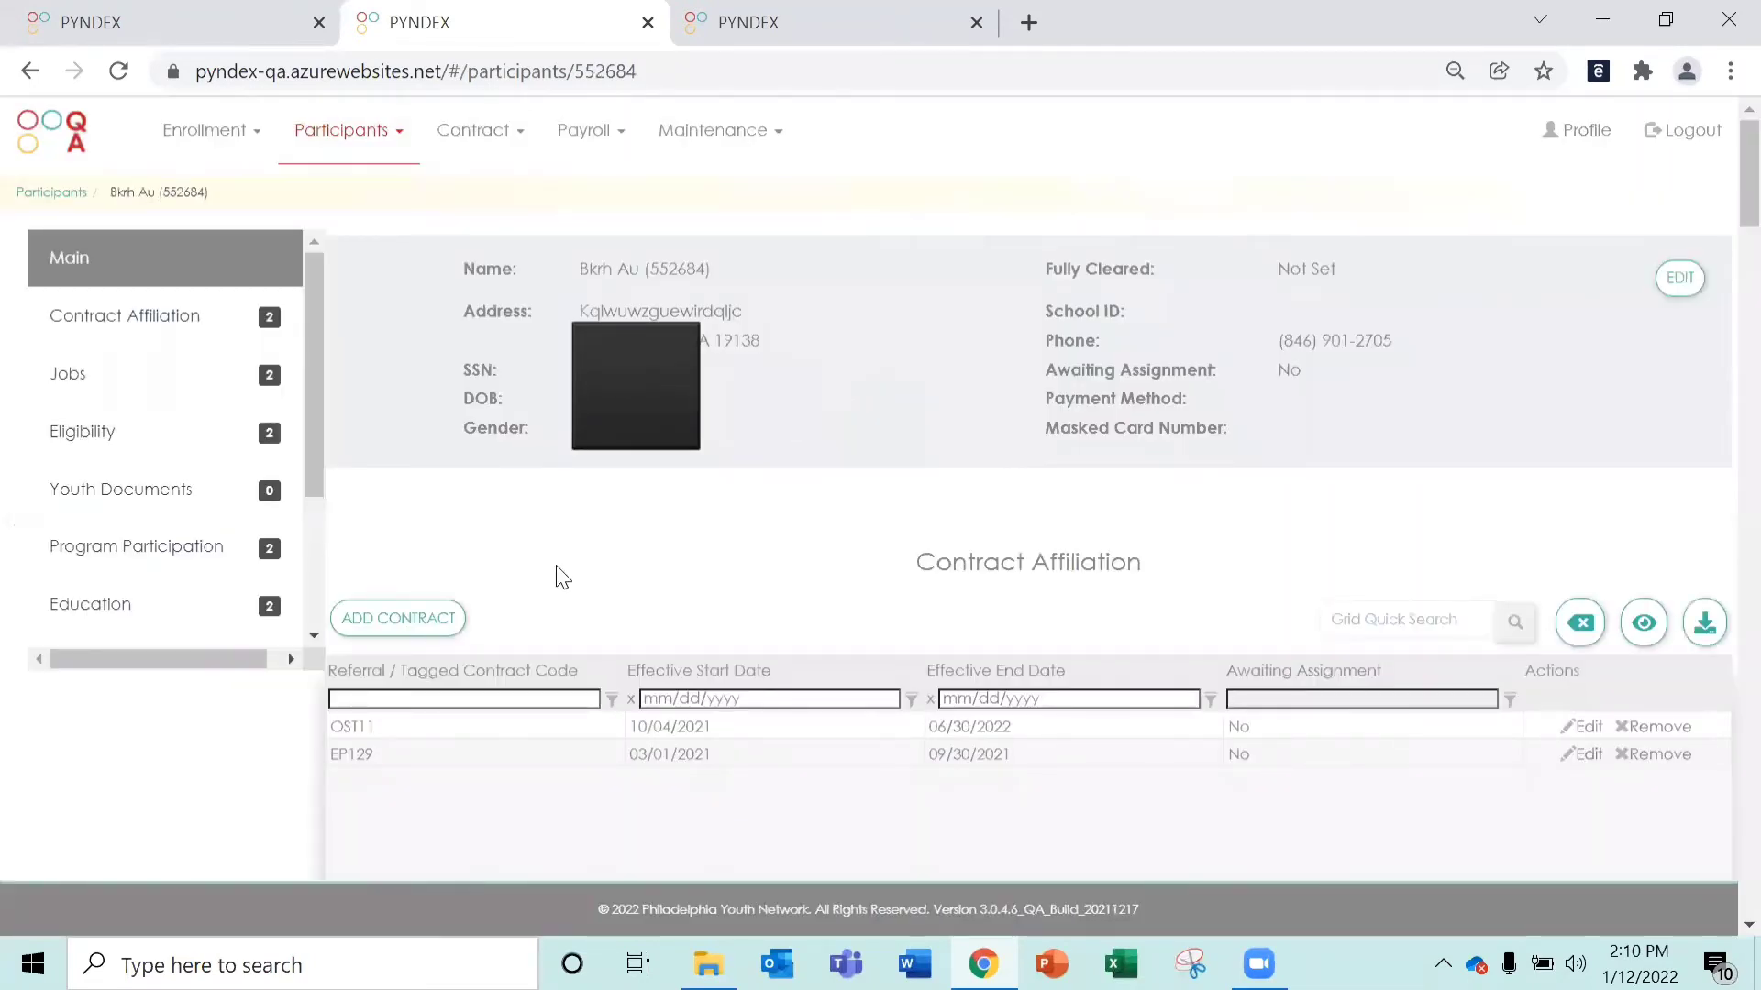
click(404, 615)
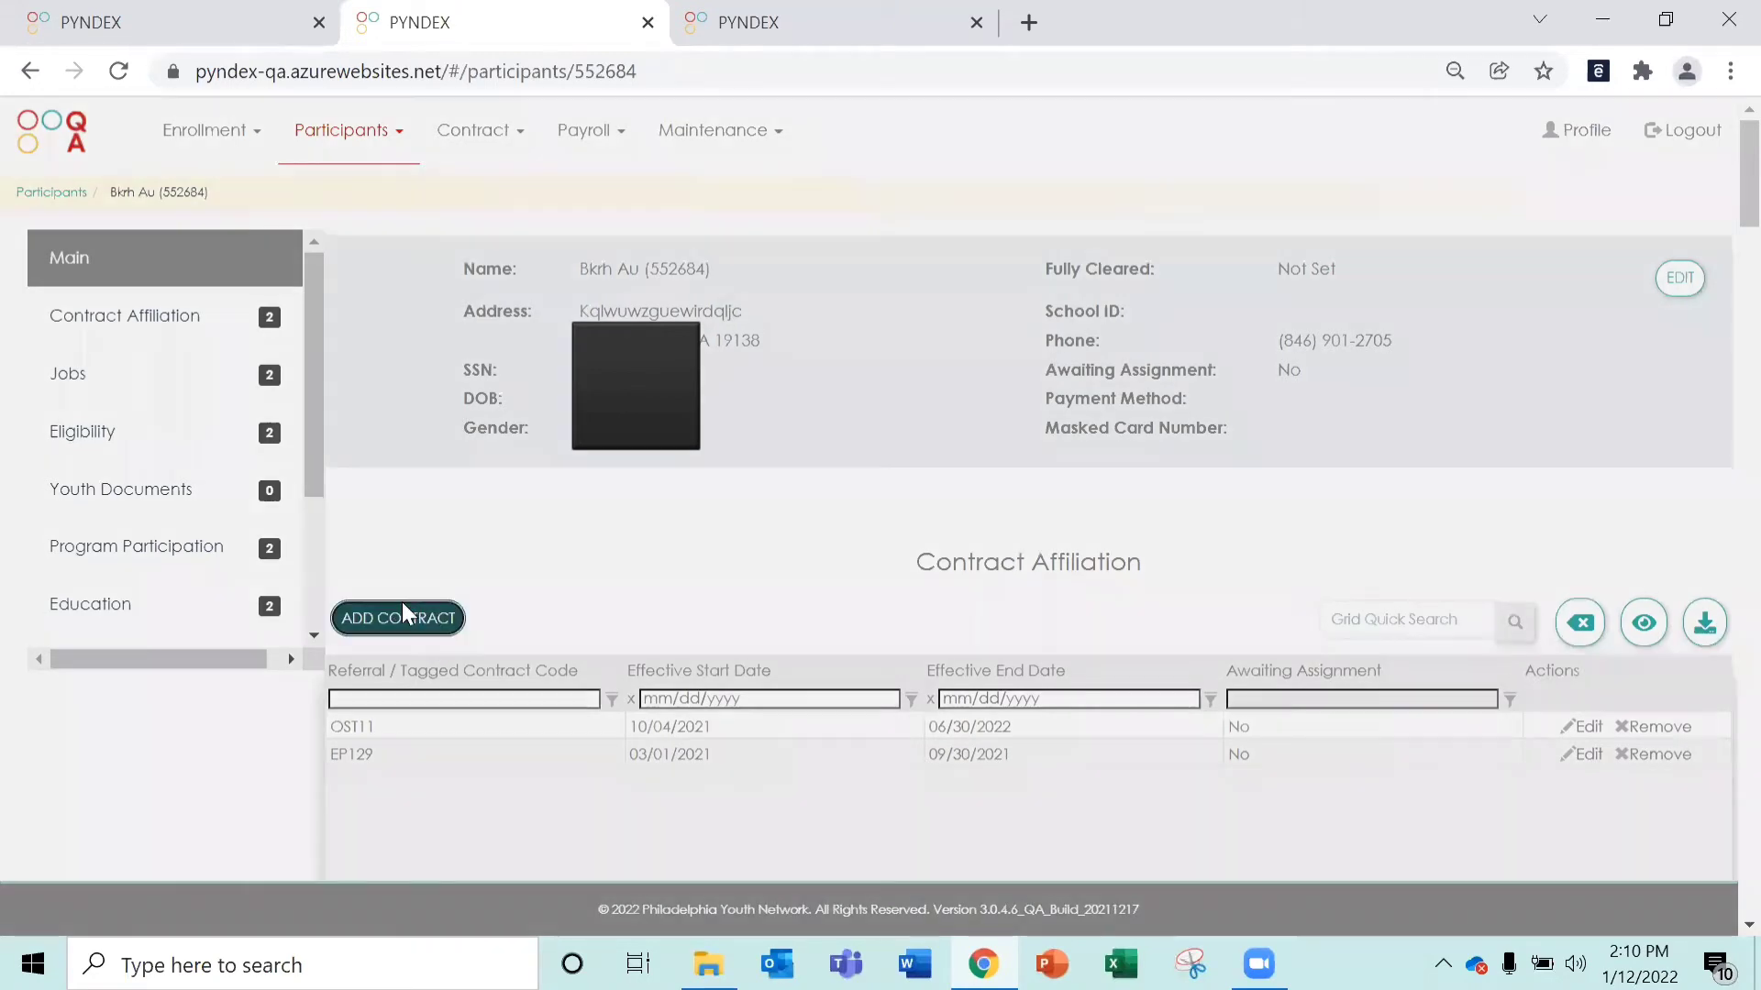
click(667, 352)
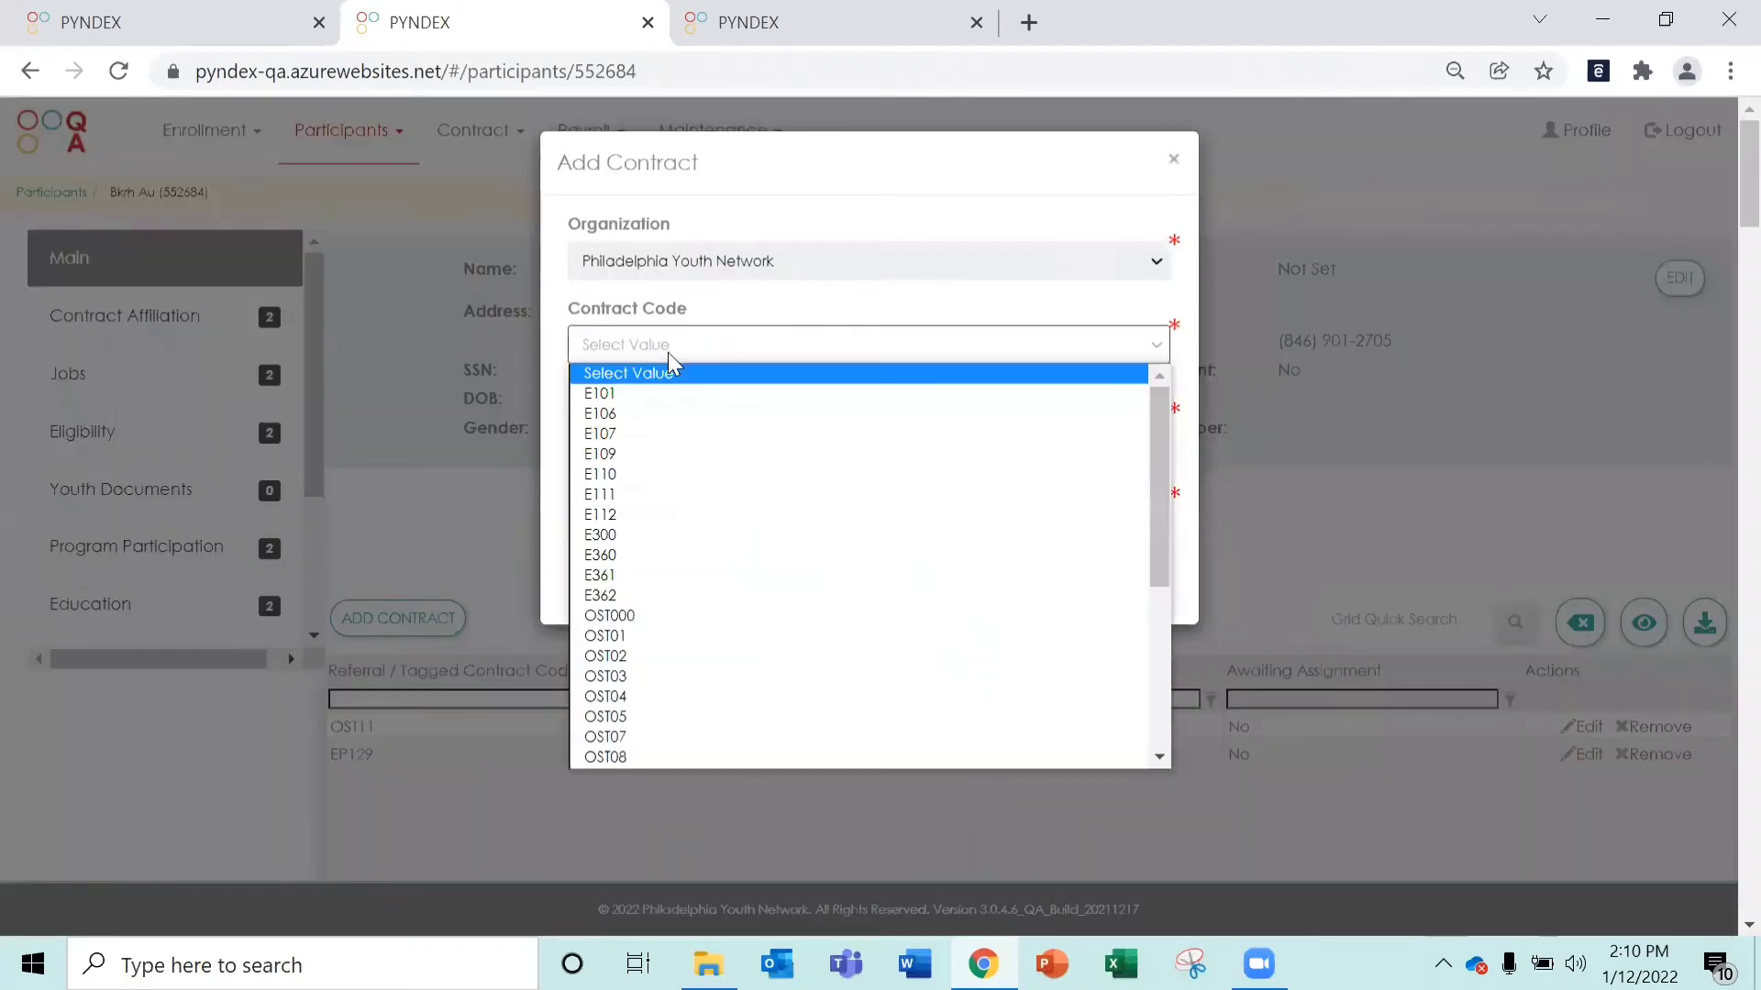
click(665, 615)
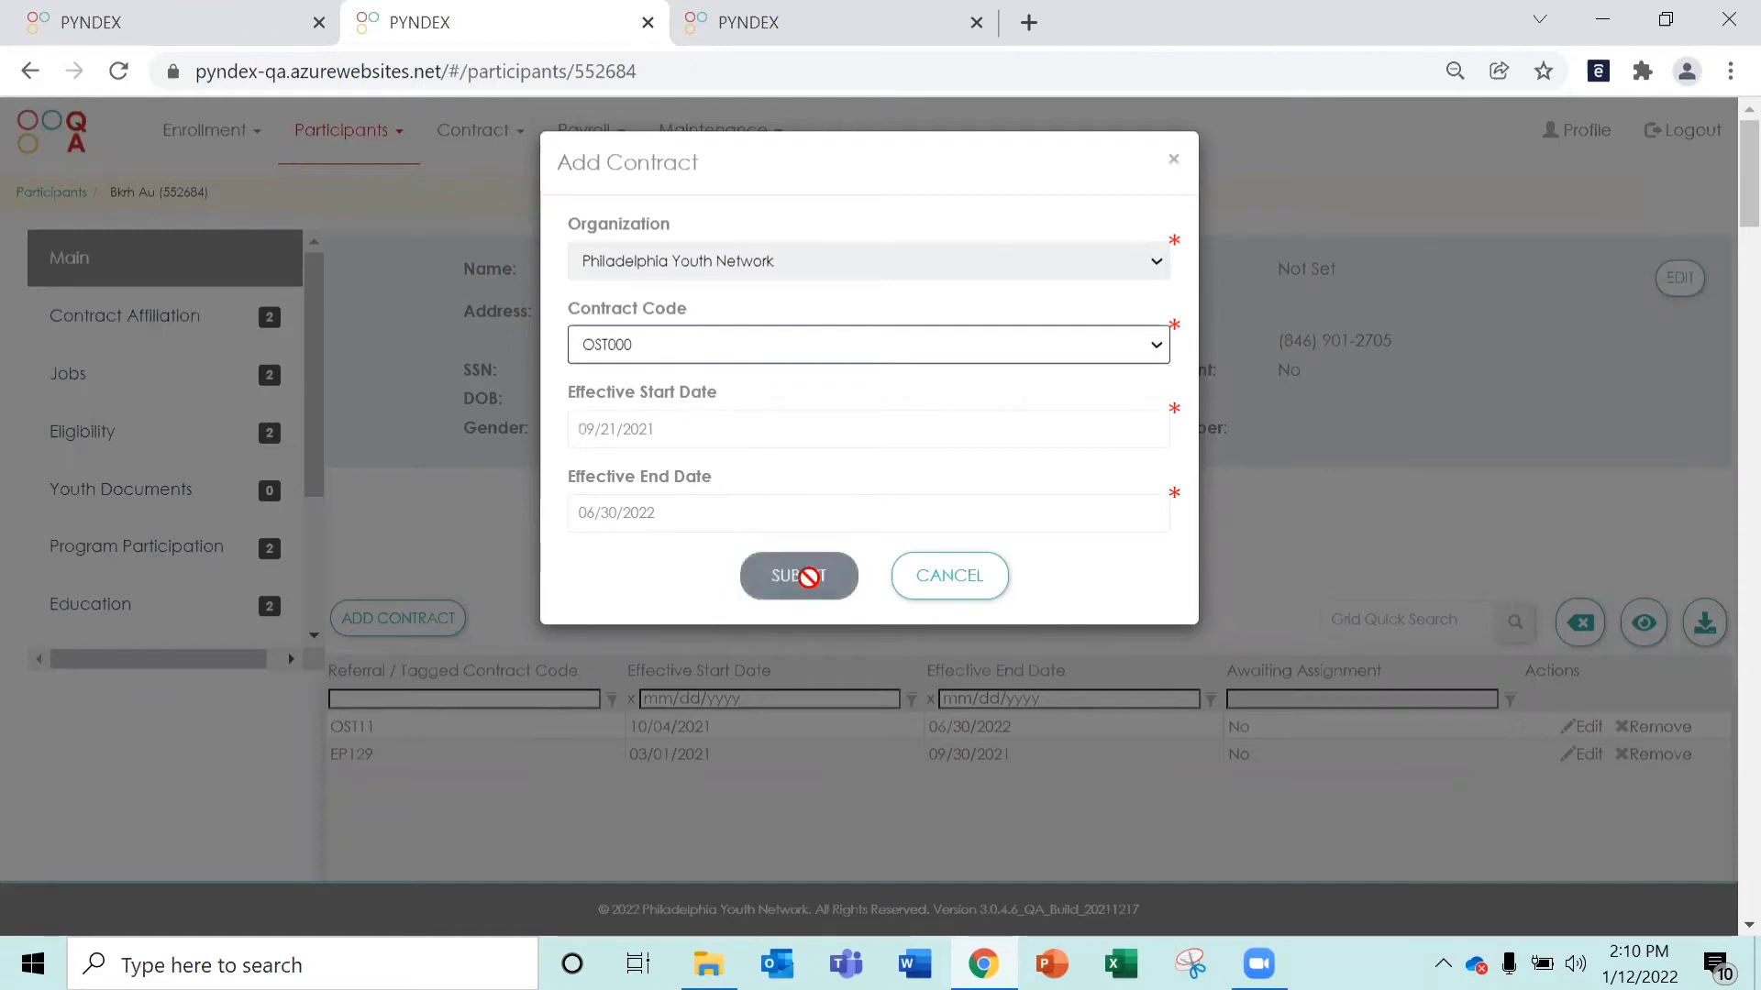
click(725, 517)
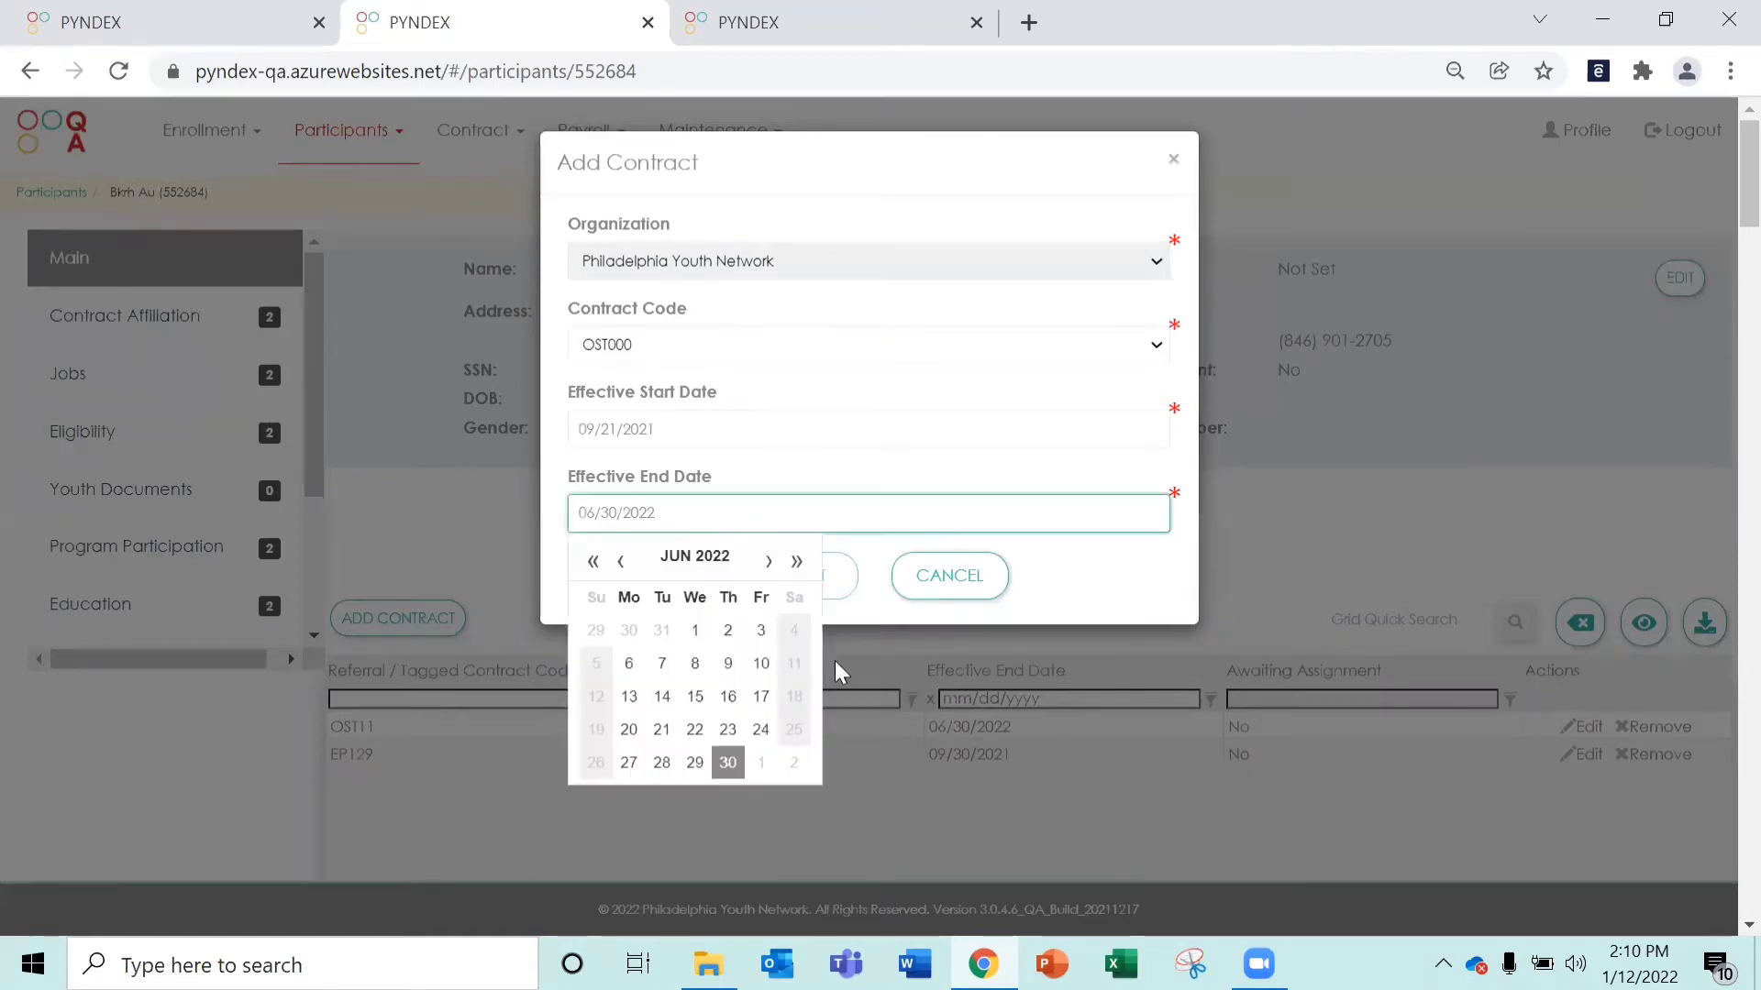
click(727, 764)
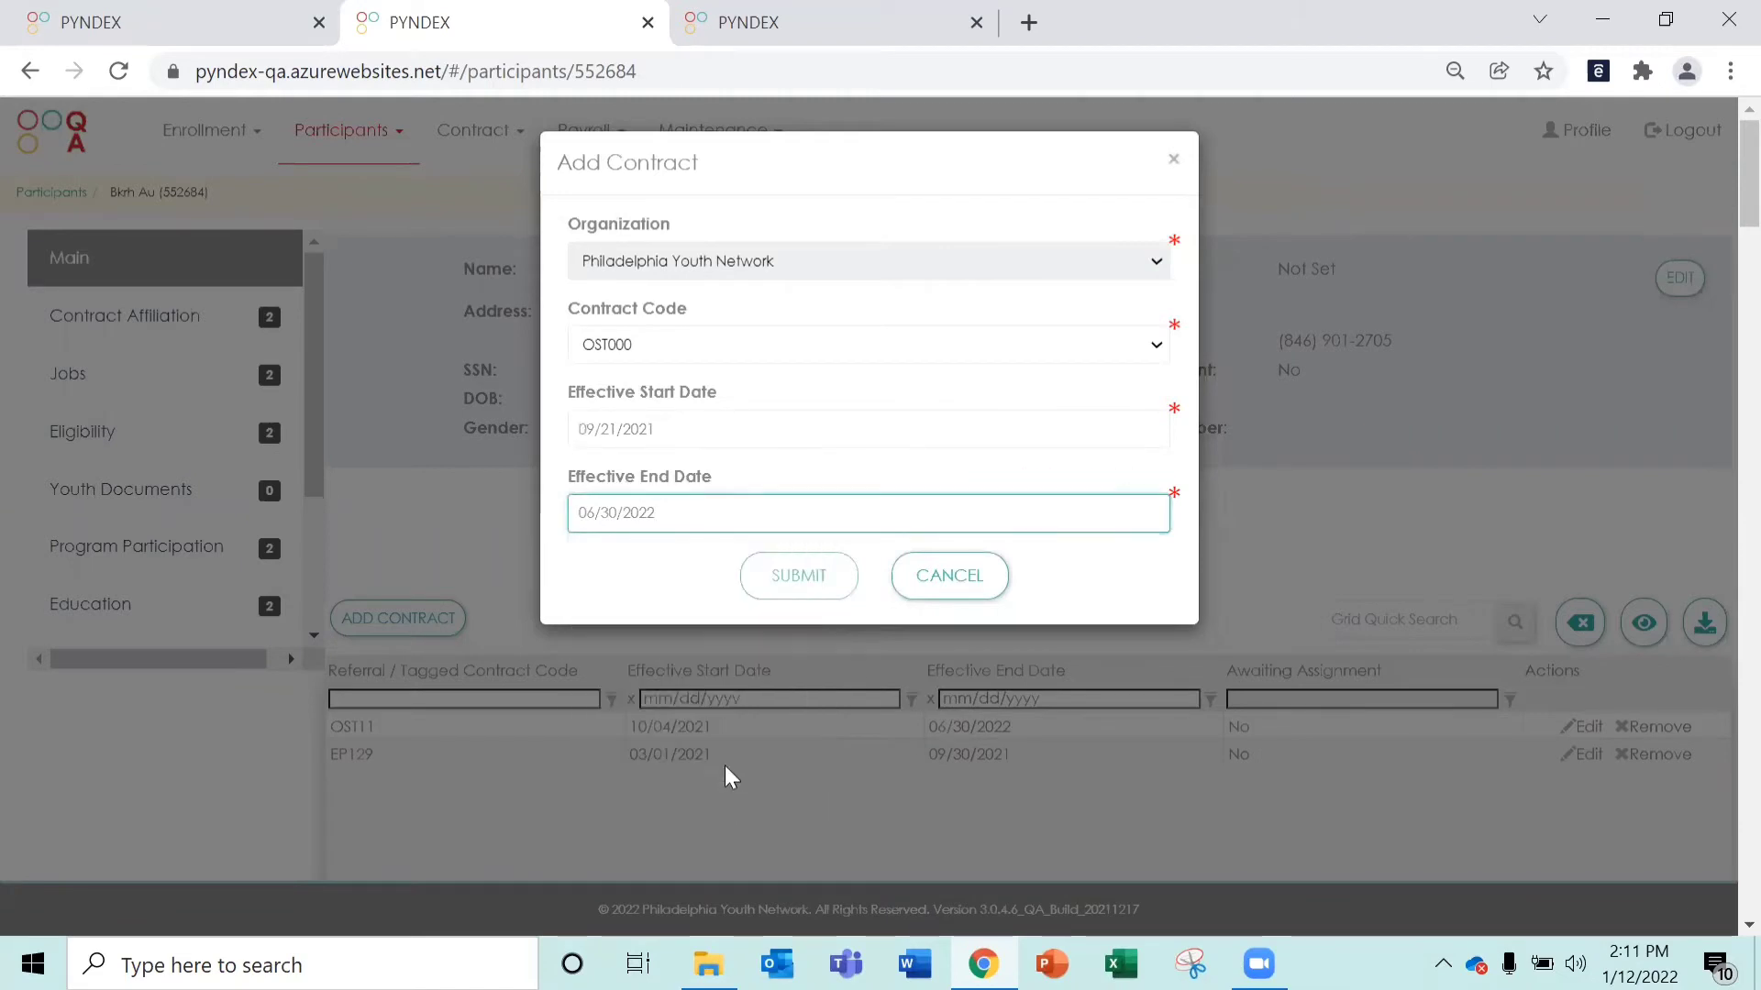
click(790, 590)
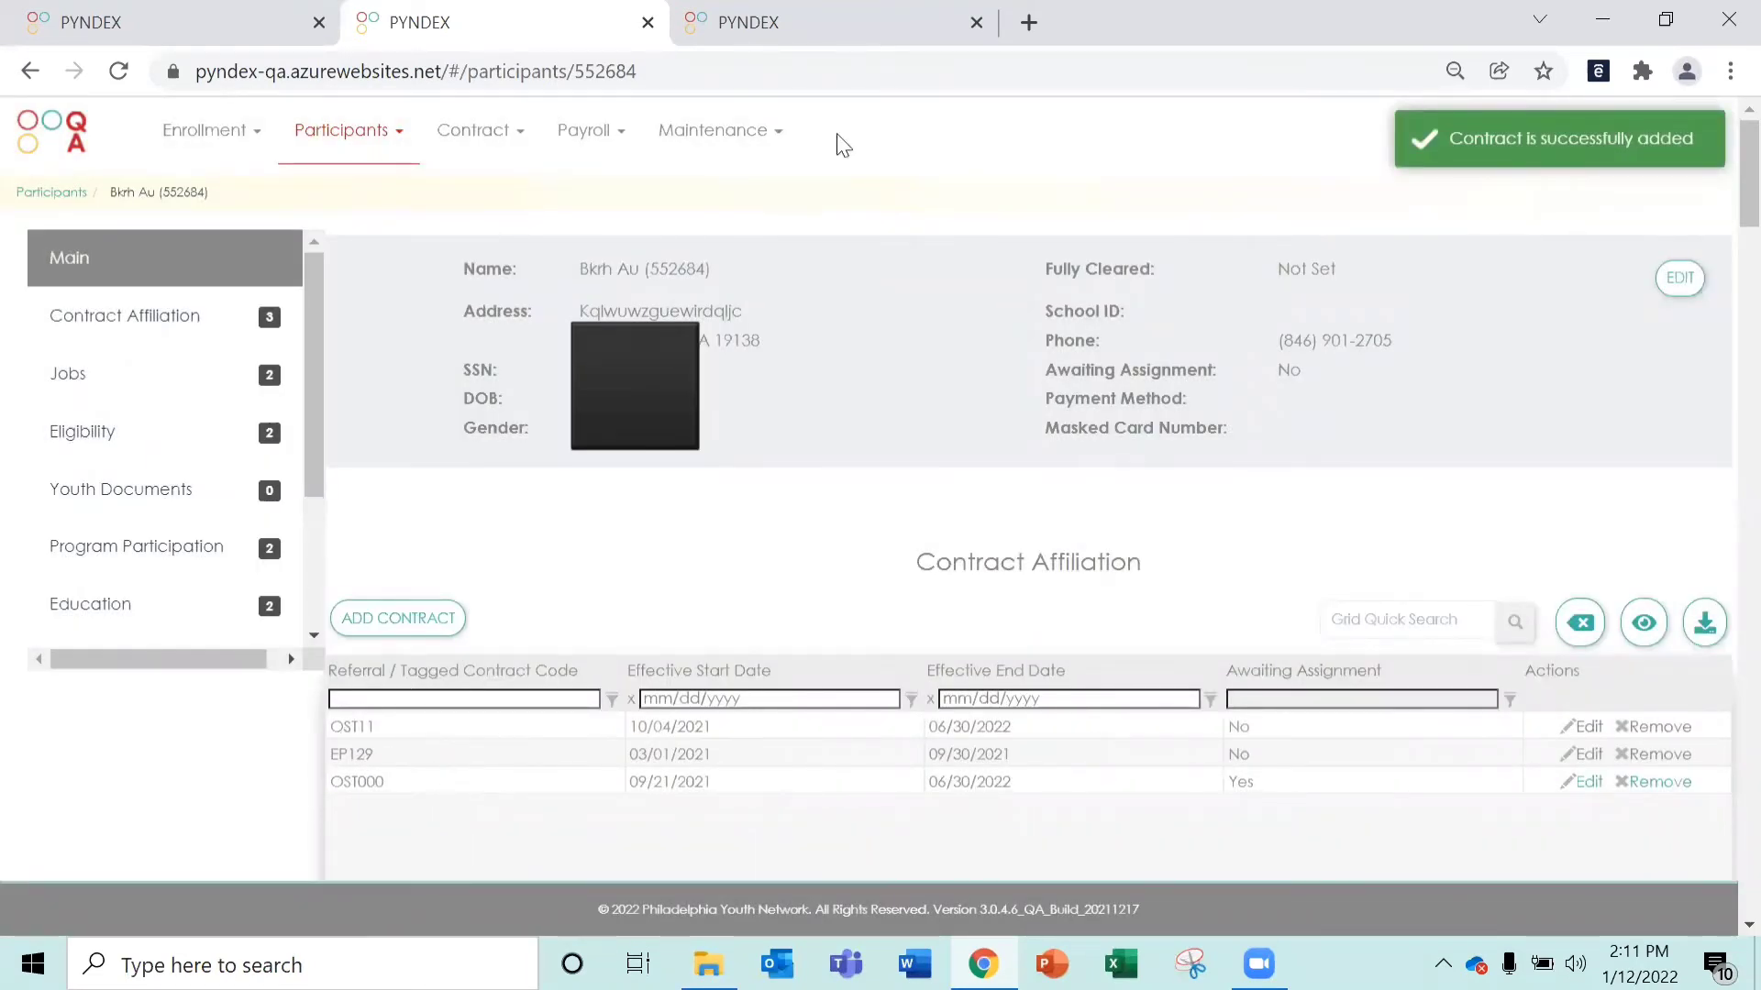
- Back in the Assign window, tick all three participants and set start date 01/12/2022
click(161, 13)
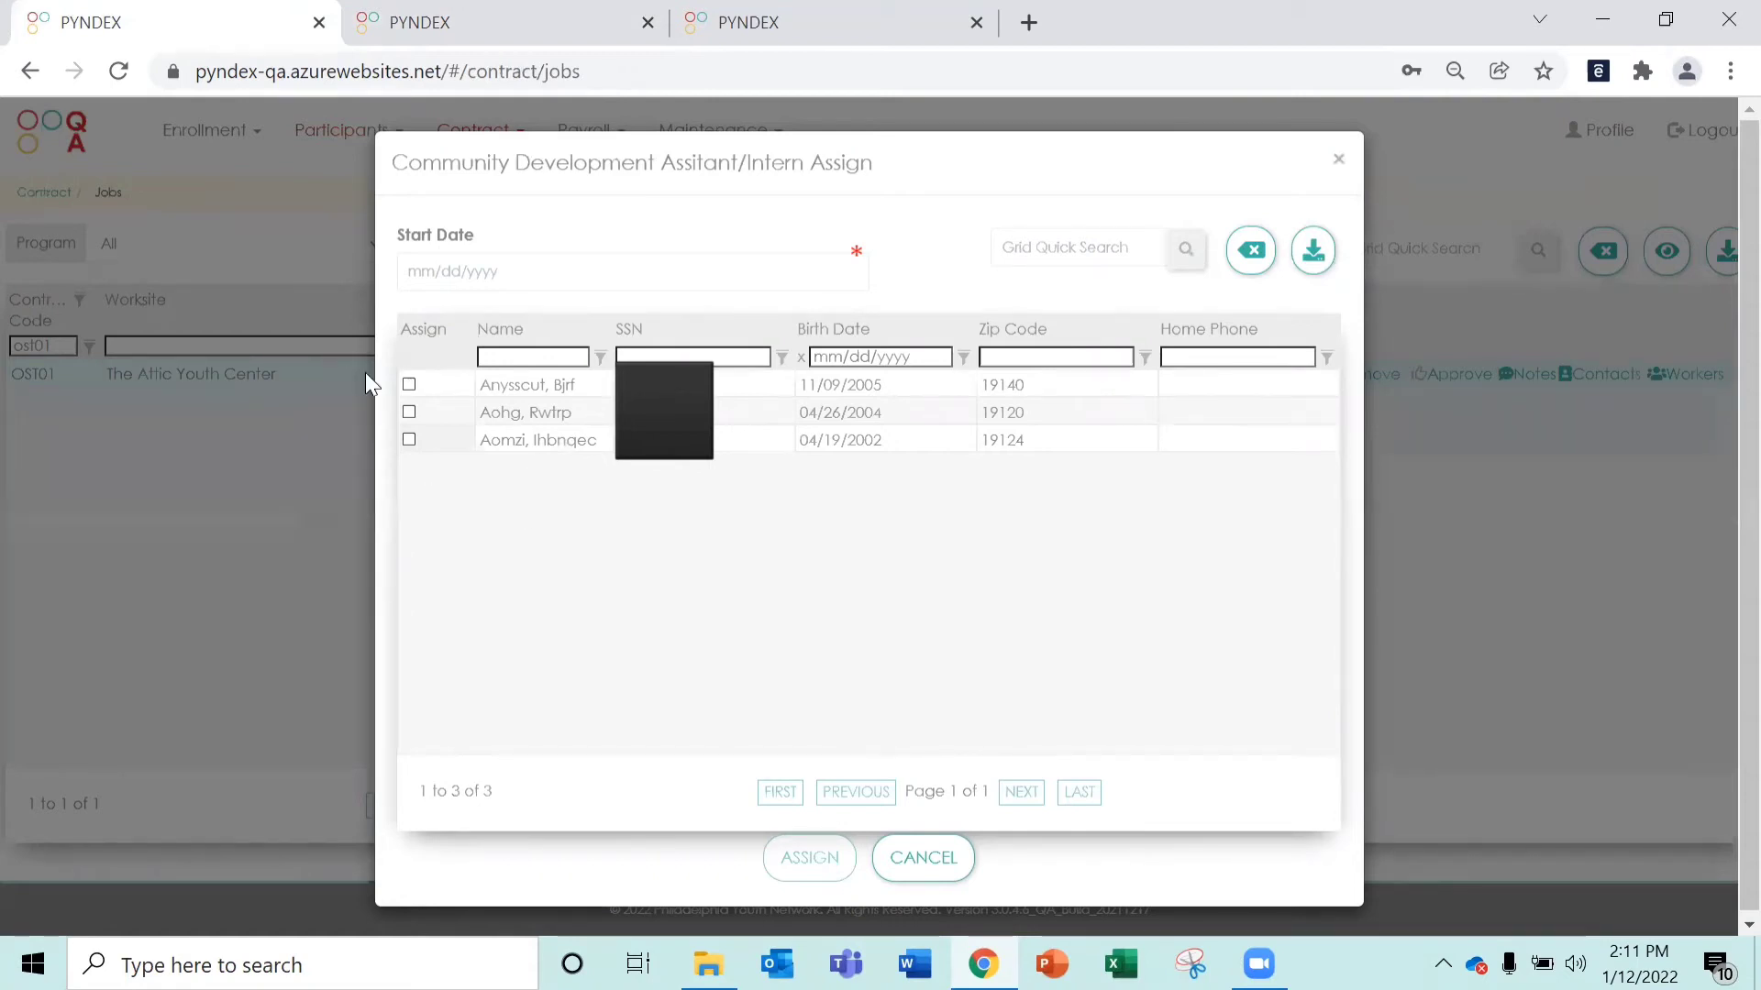
click(409, 386)
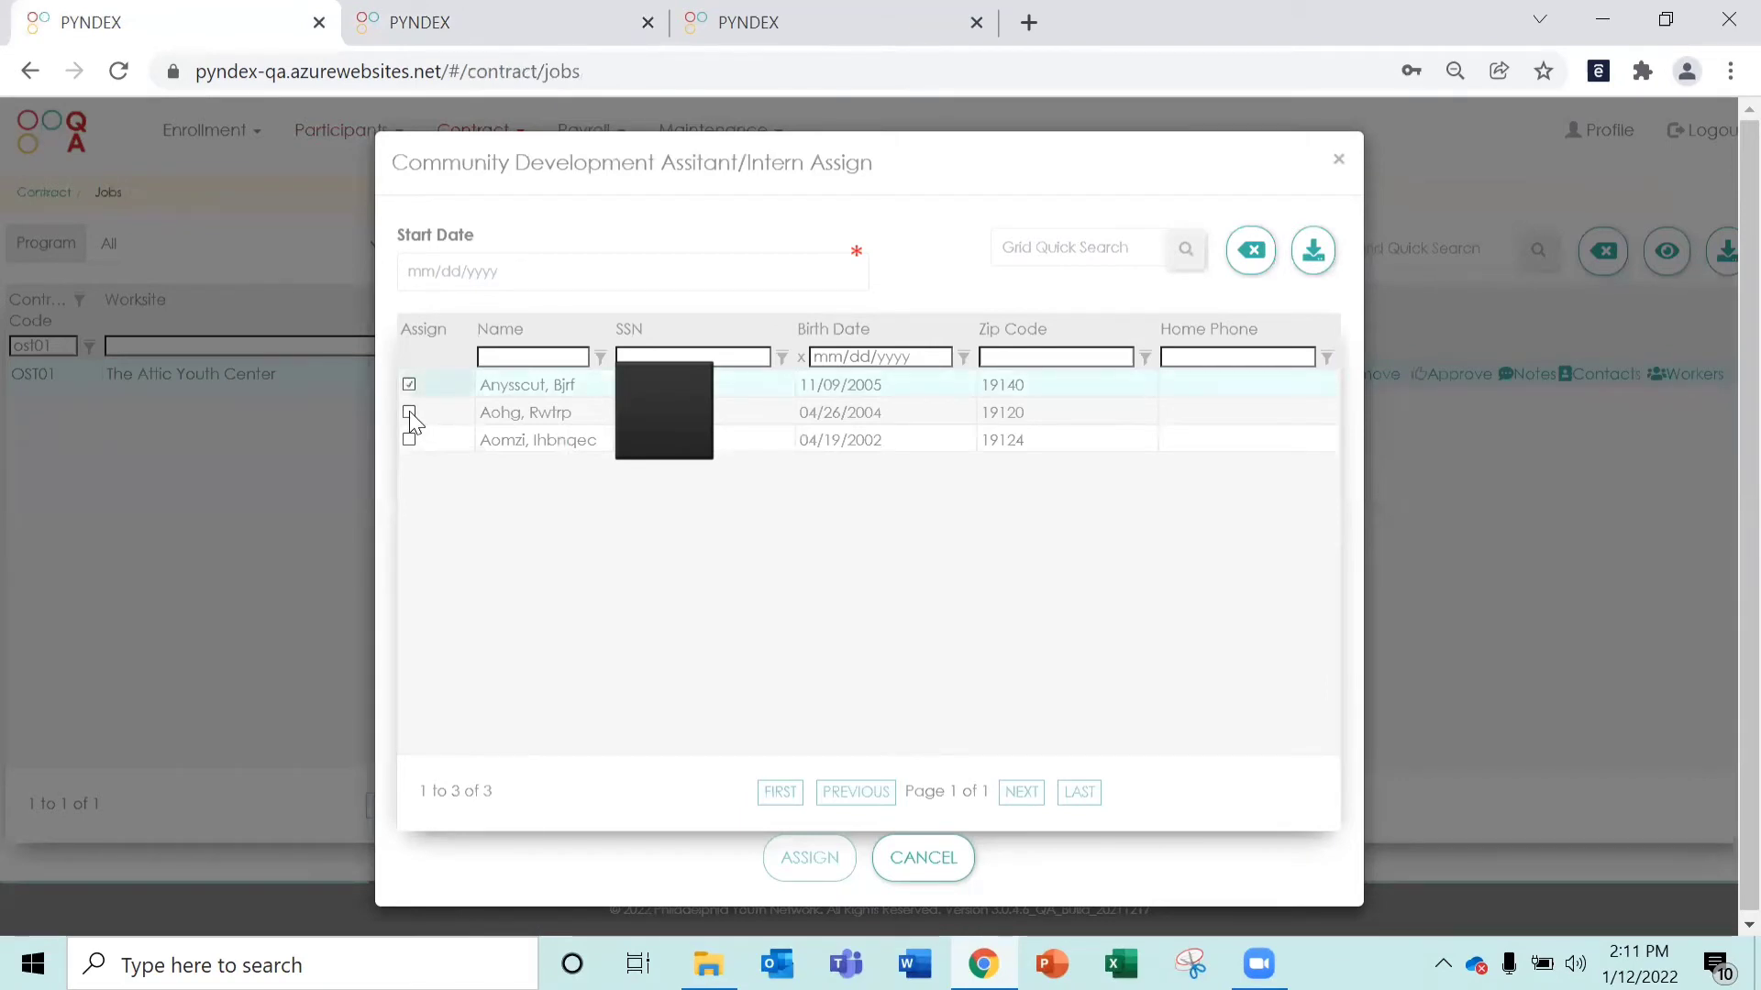
click(409, 413)
click(411, 438)
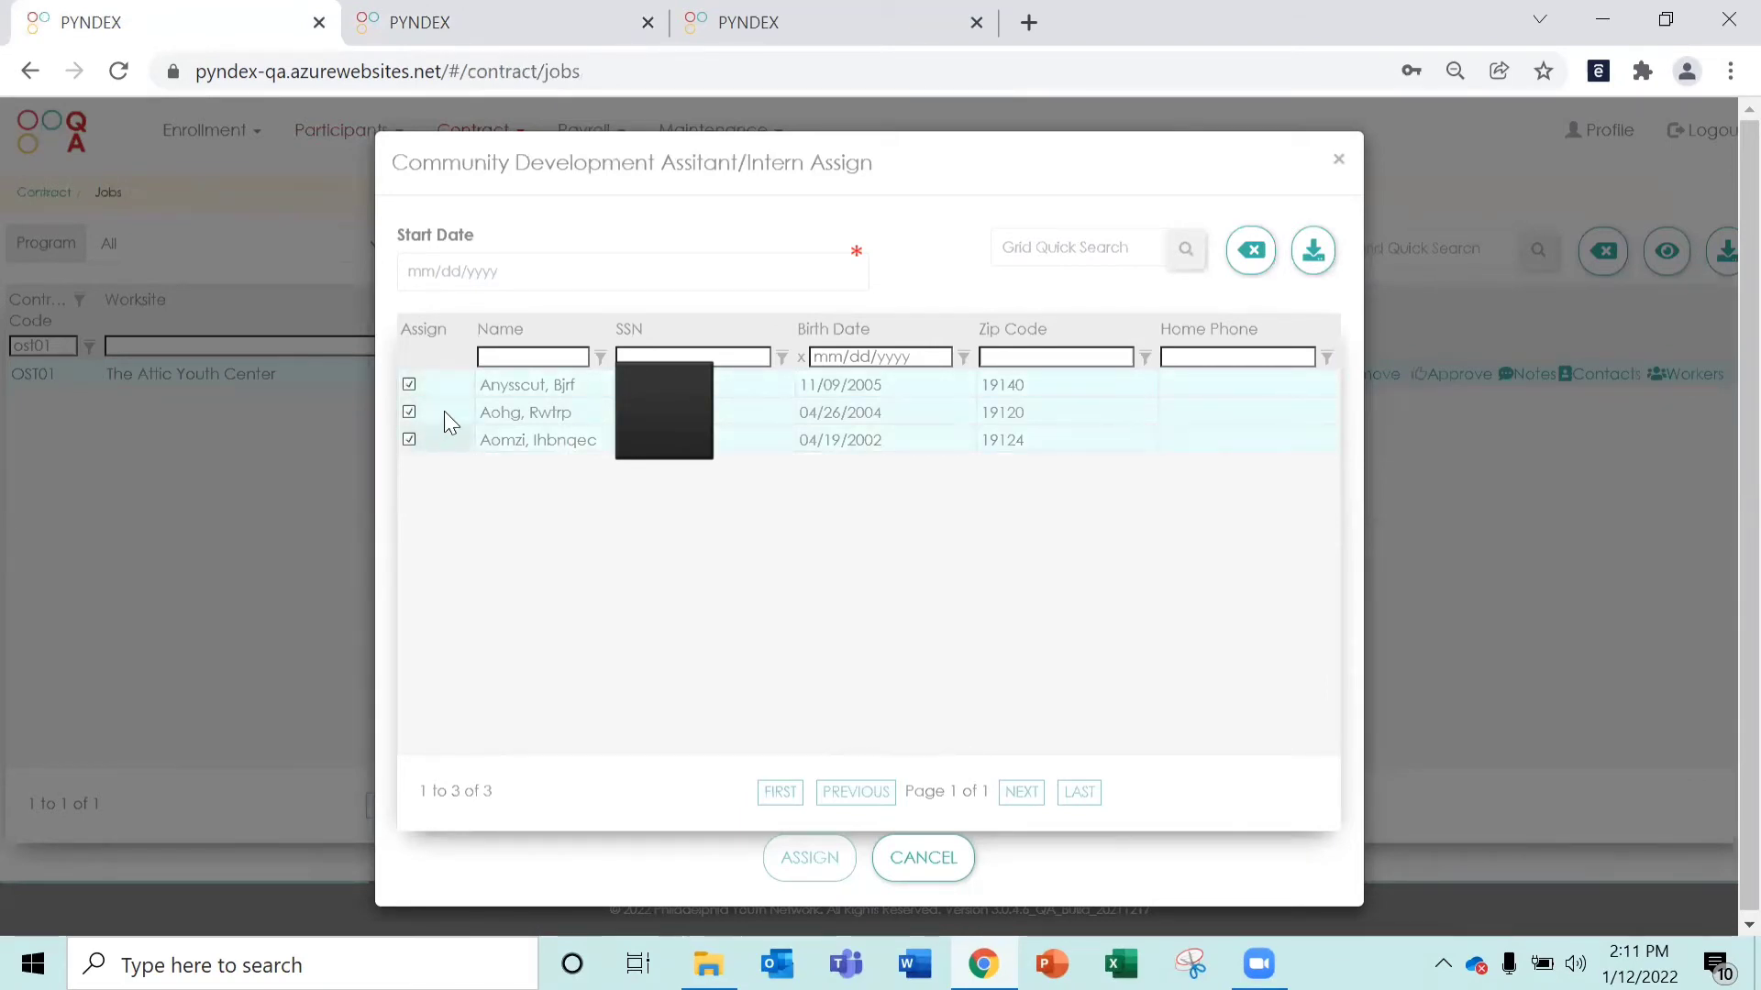
click(444, 411)
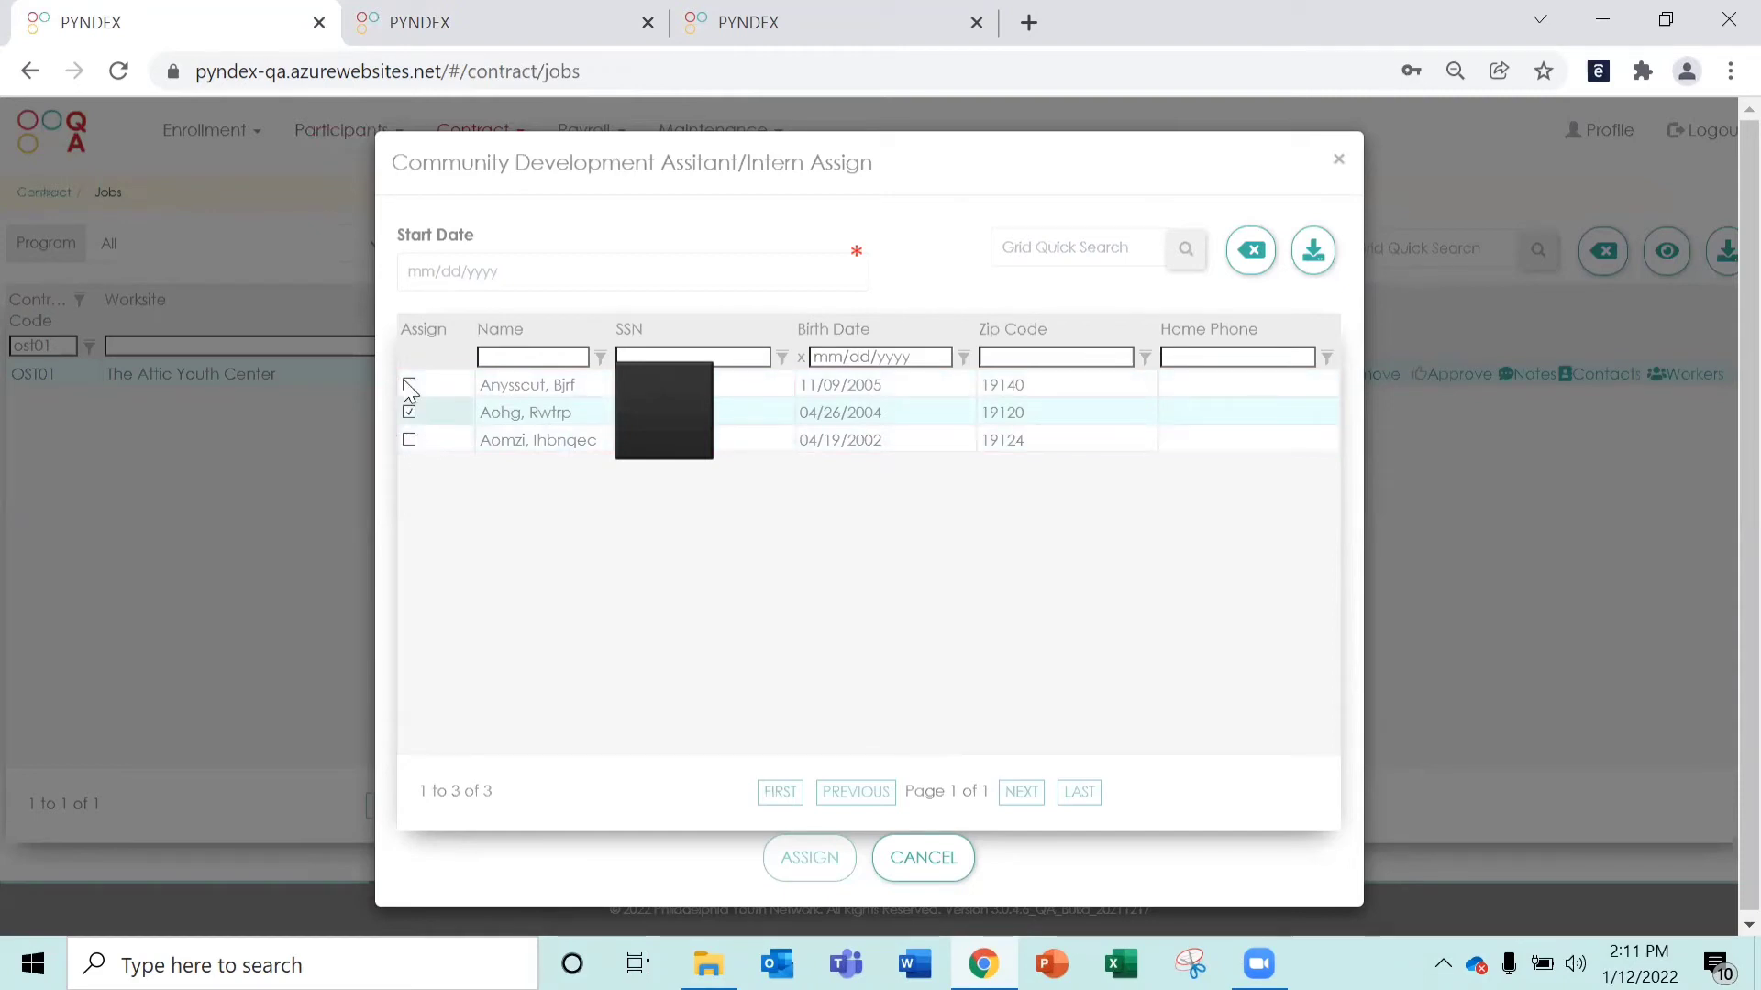
click(409, 385)
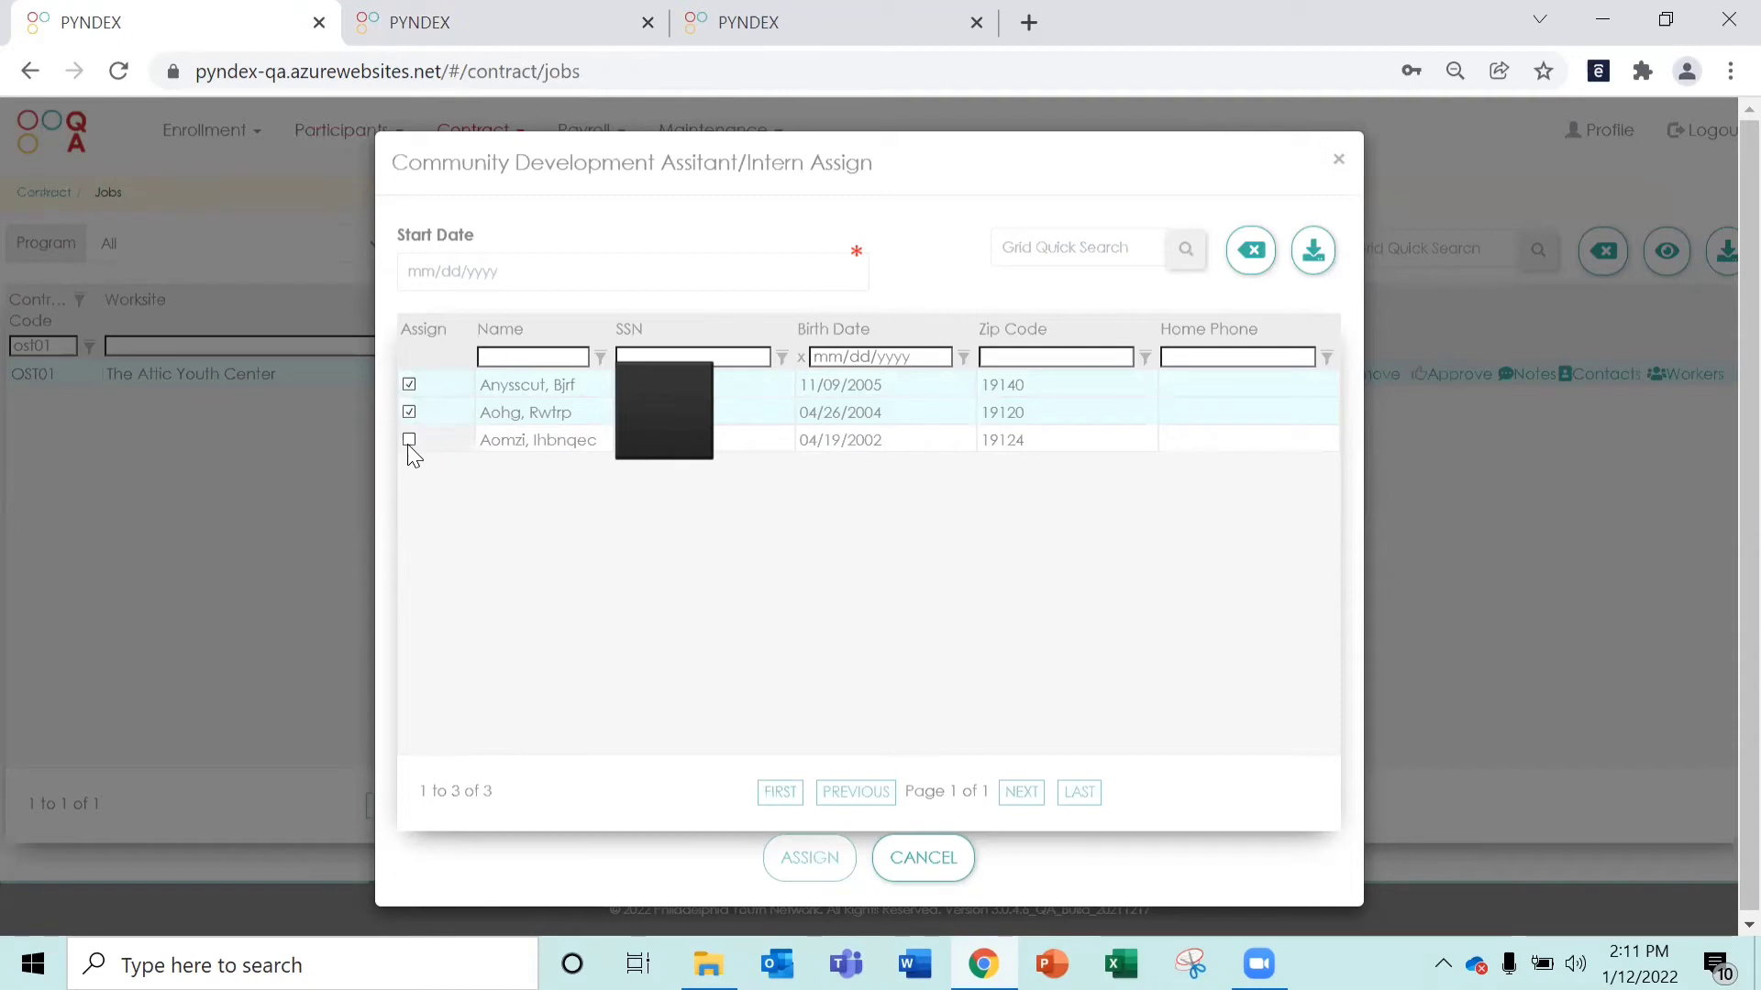
click(409, 441)
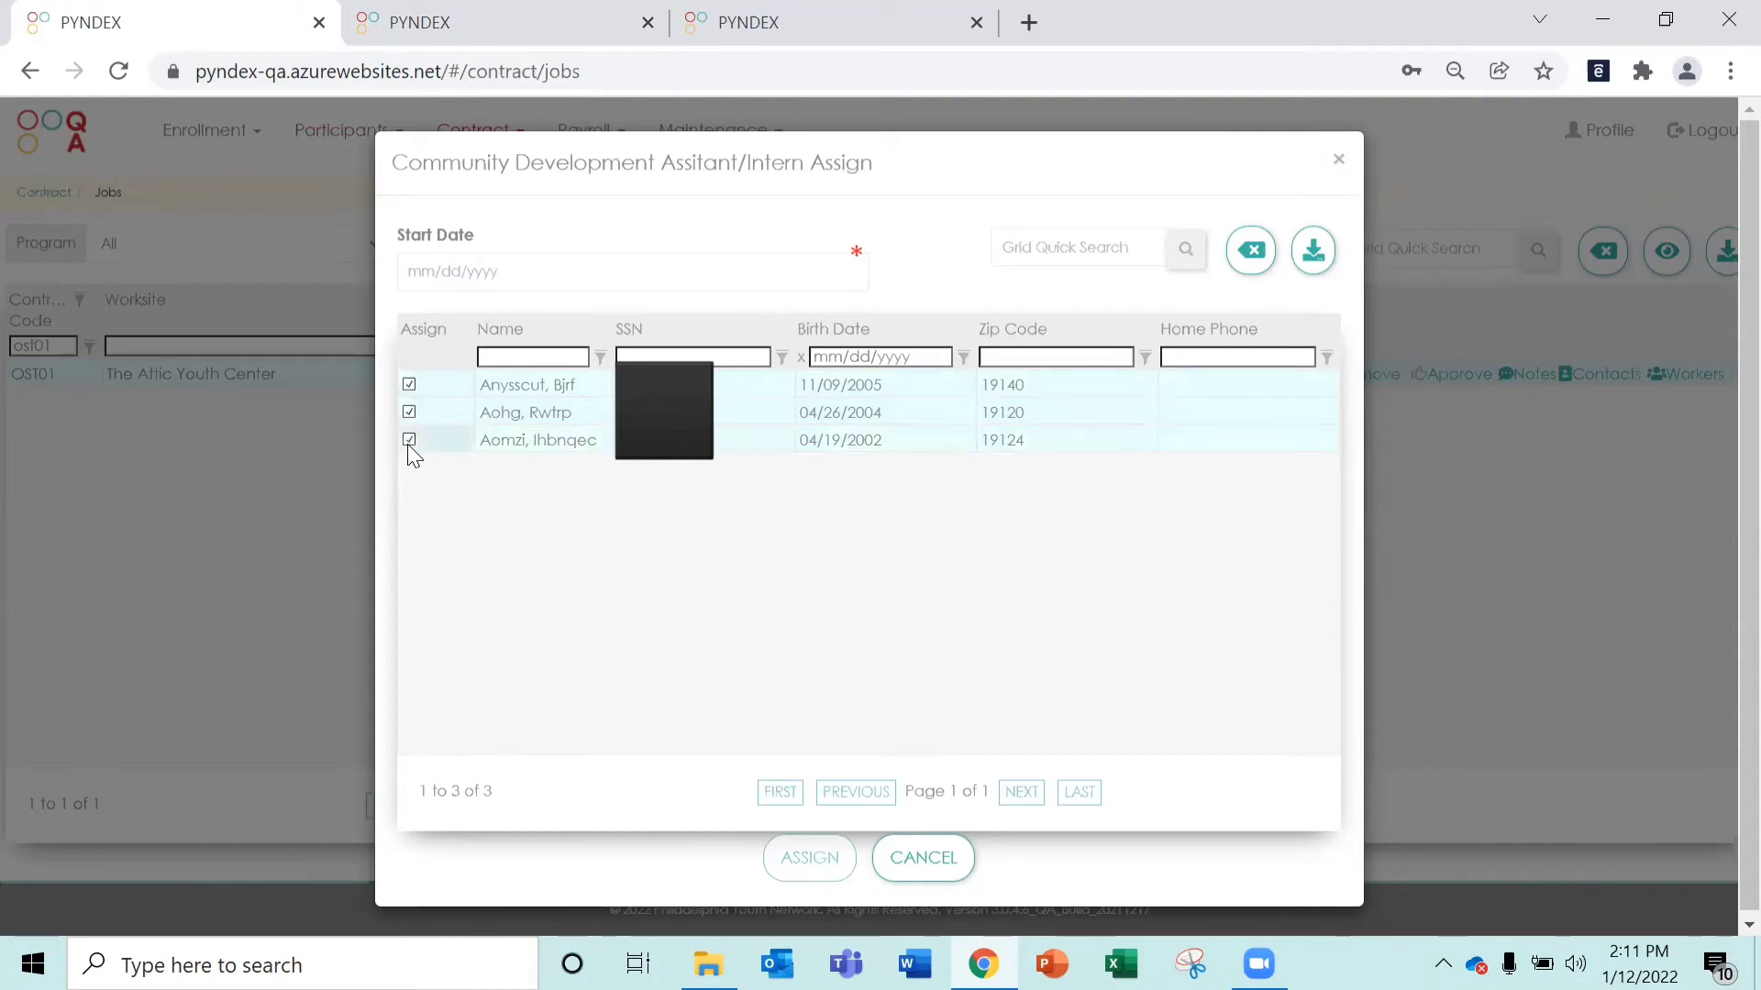
click(539, 273)
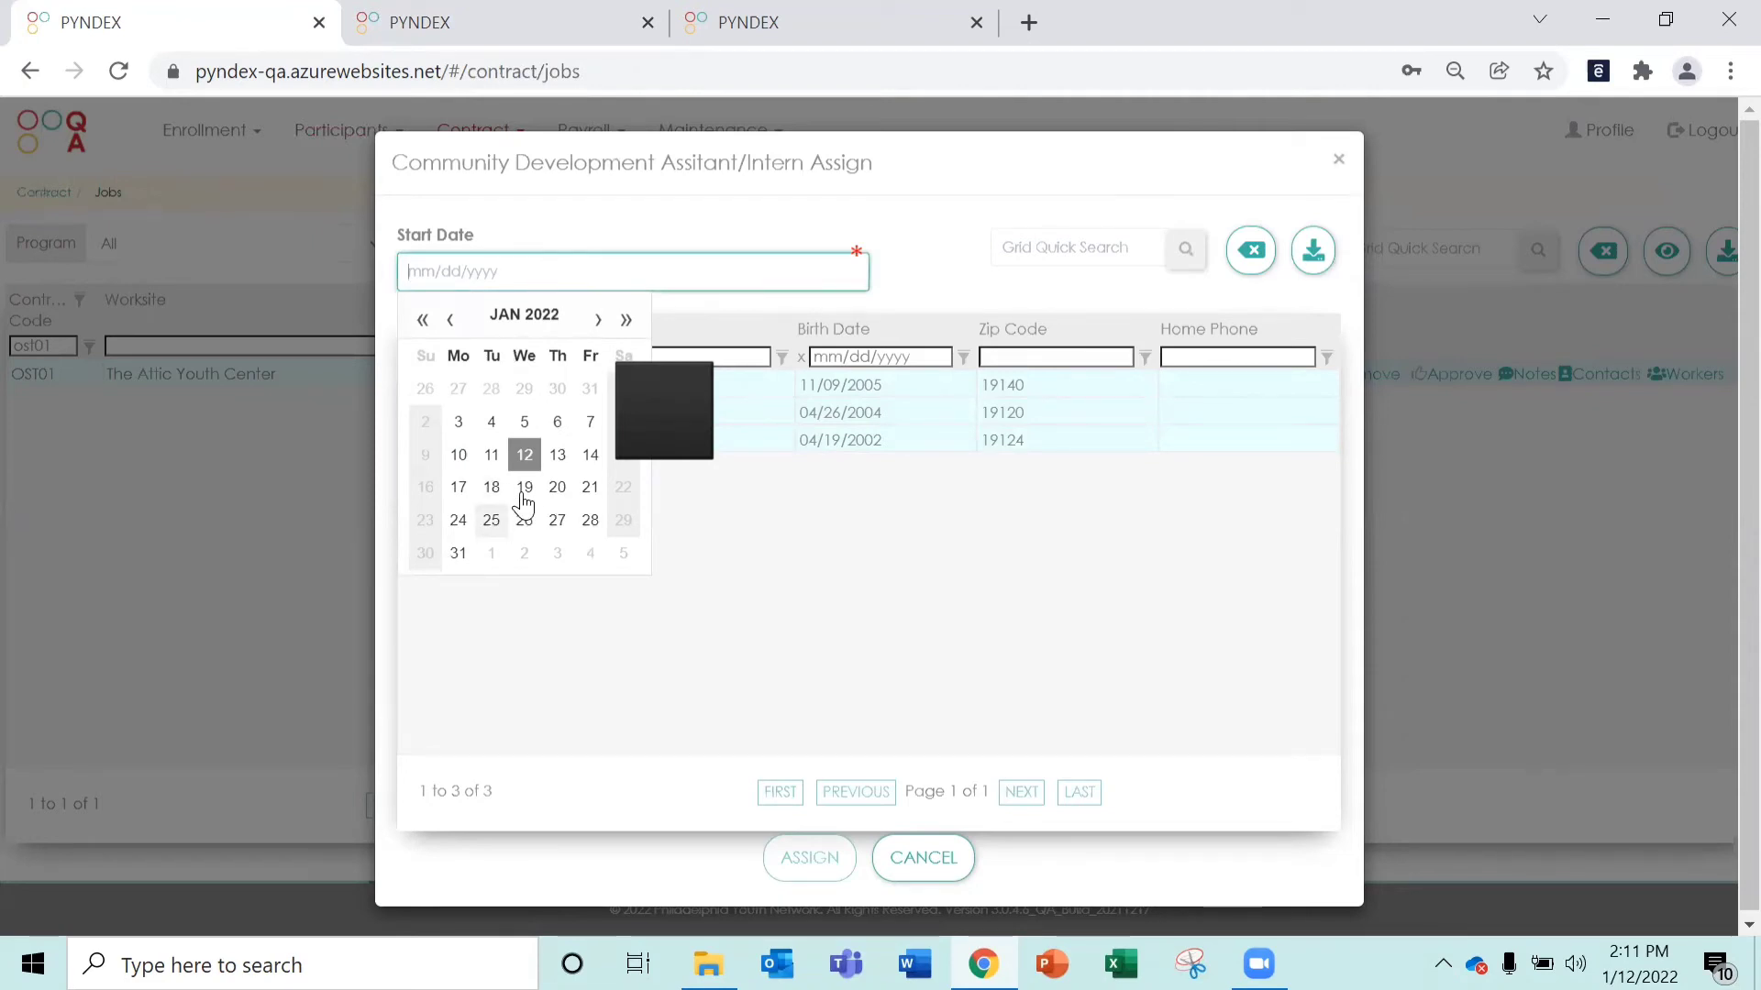
click(526, 456)
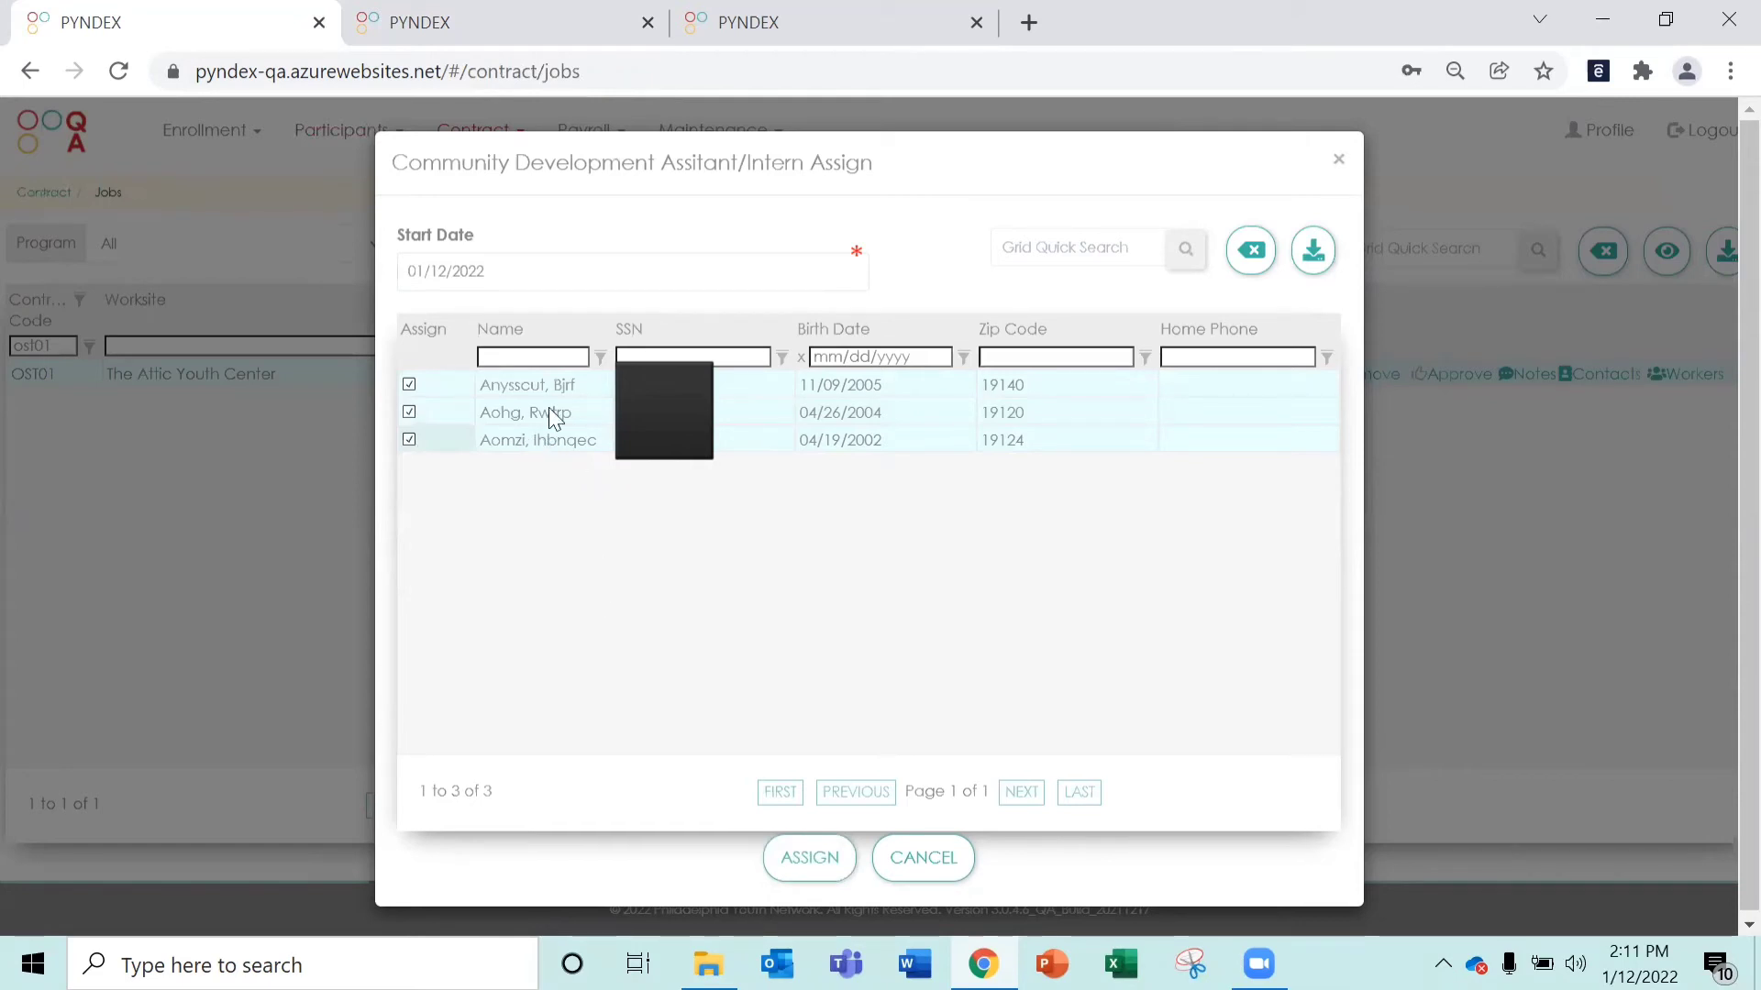
- Submit the three-youth assignment and review the 37-participant workers list
click(785, 867)
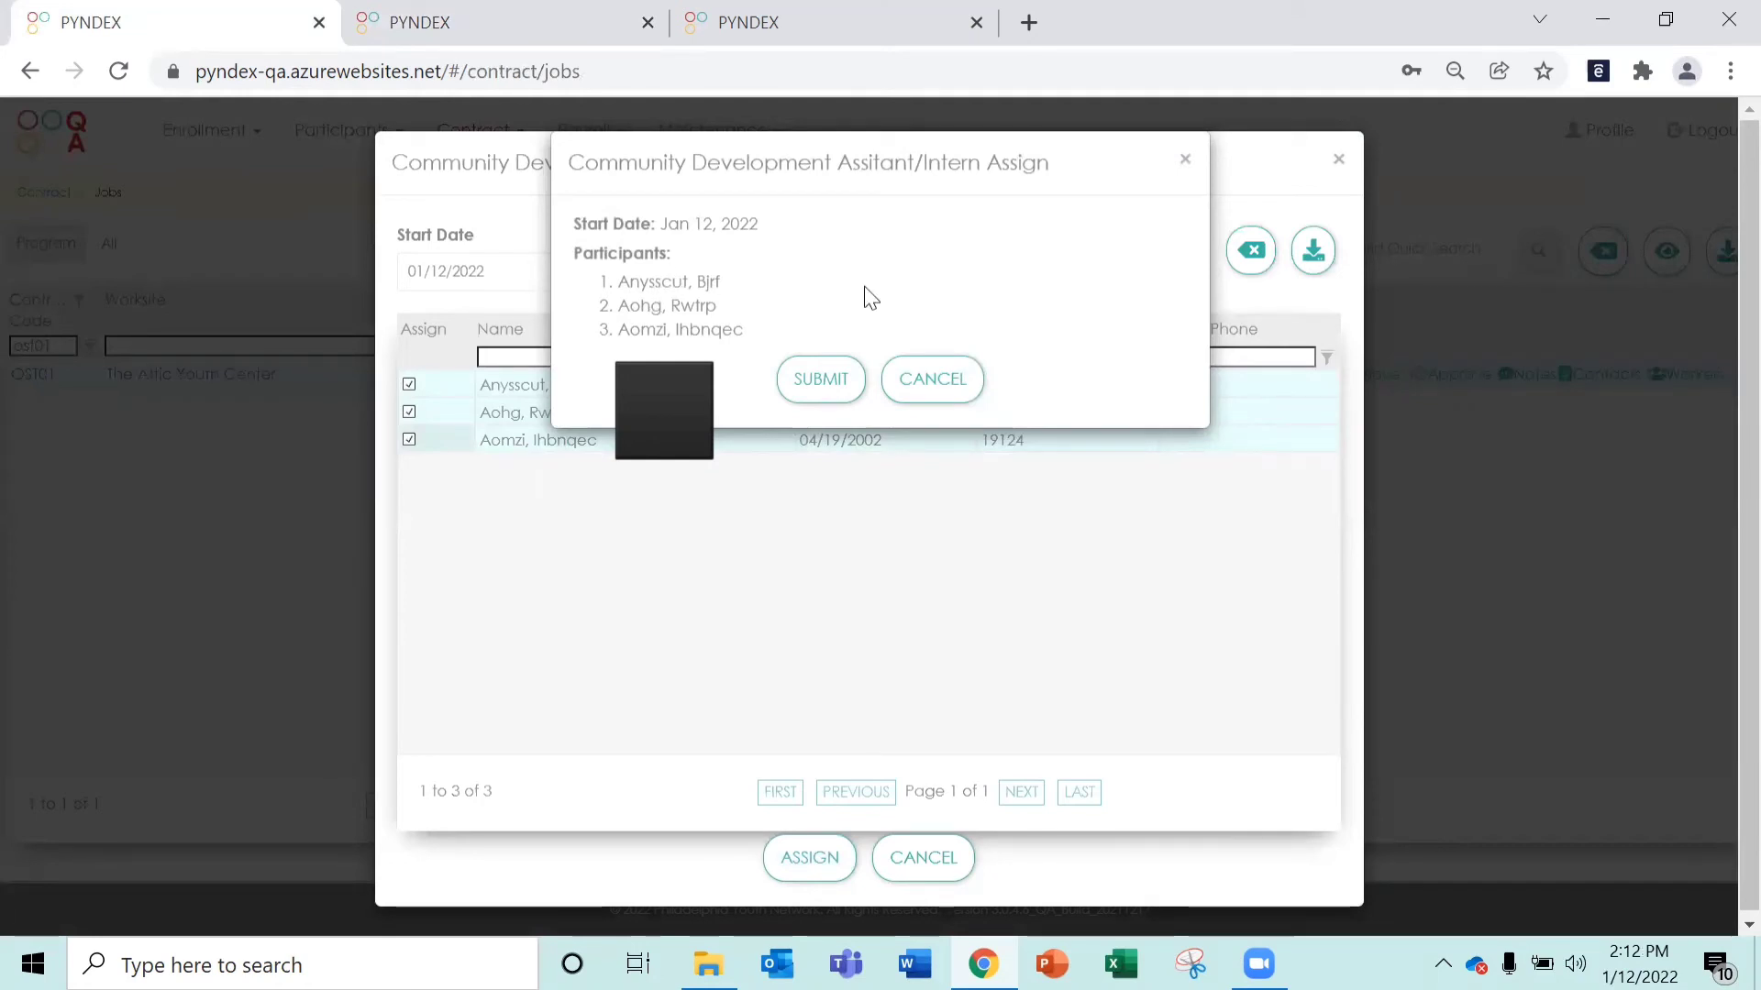
click(824, 389)
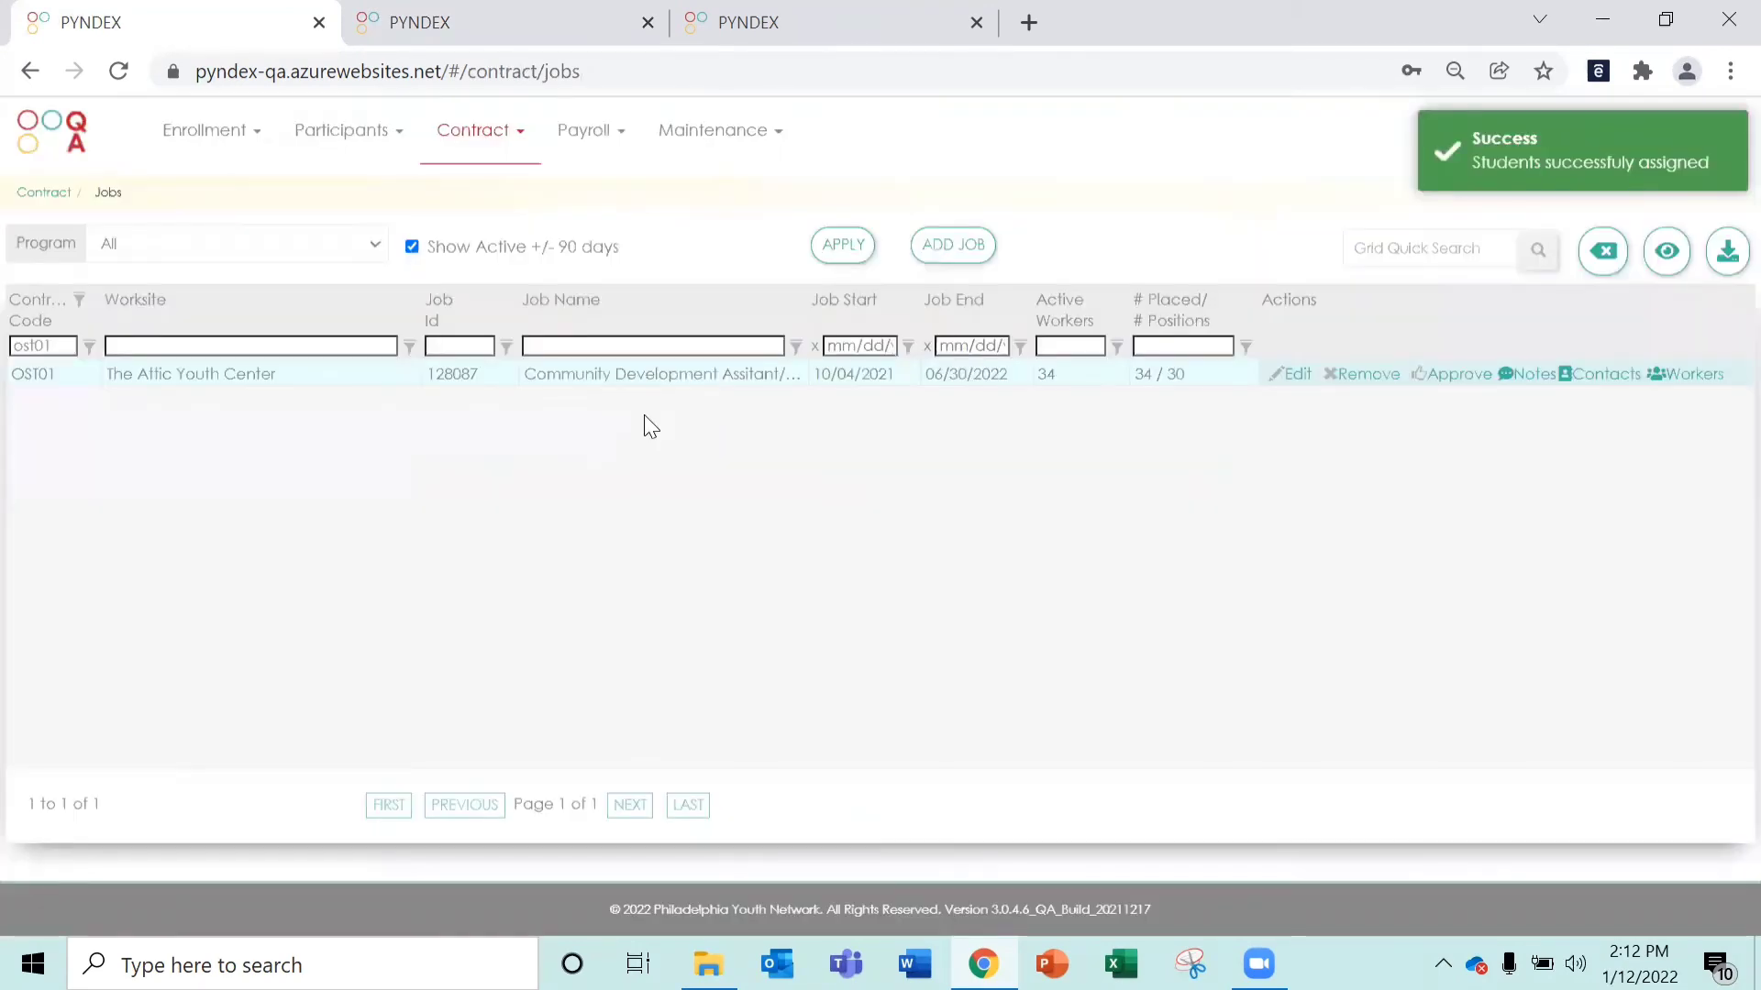
scroll(711, 477, down, 7)
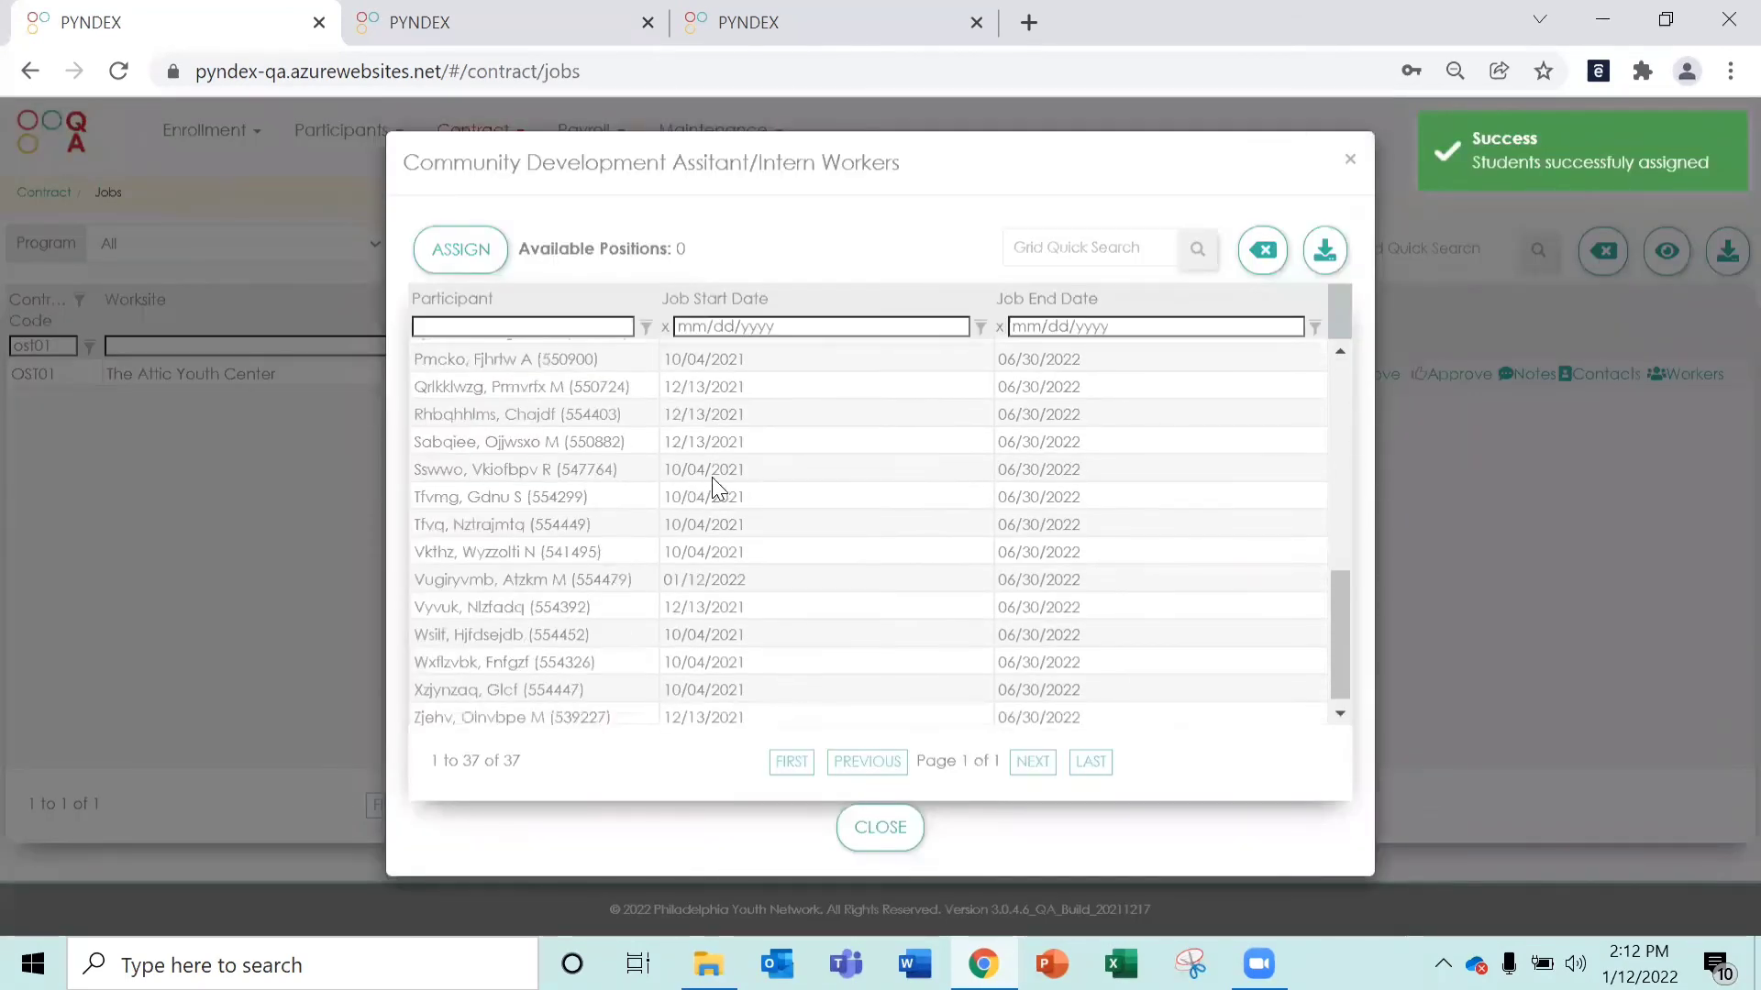
scroll(712, 479, up, 7)
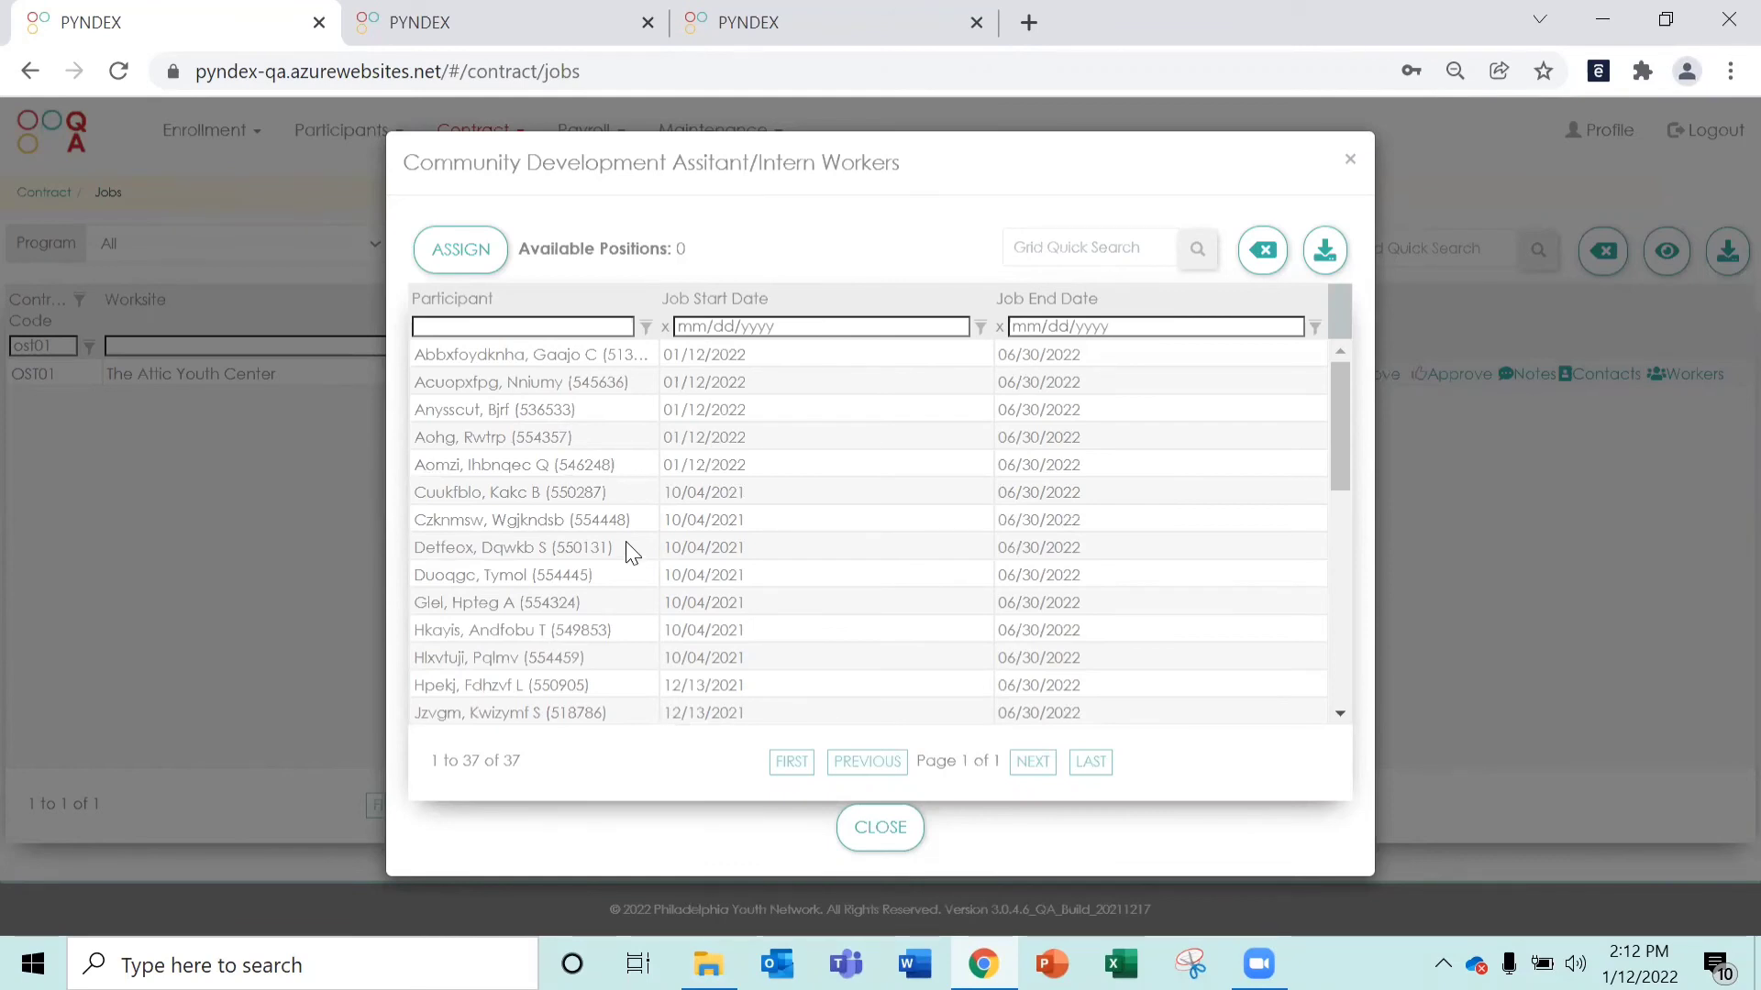
- In the third tab, assign the first youth to Recreation Assistant/Intern starting 01/12/2022
click(761, 39)
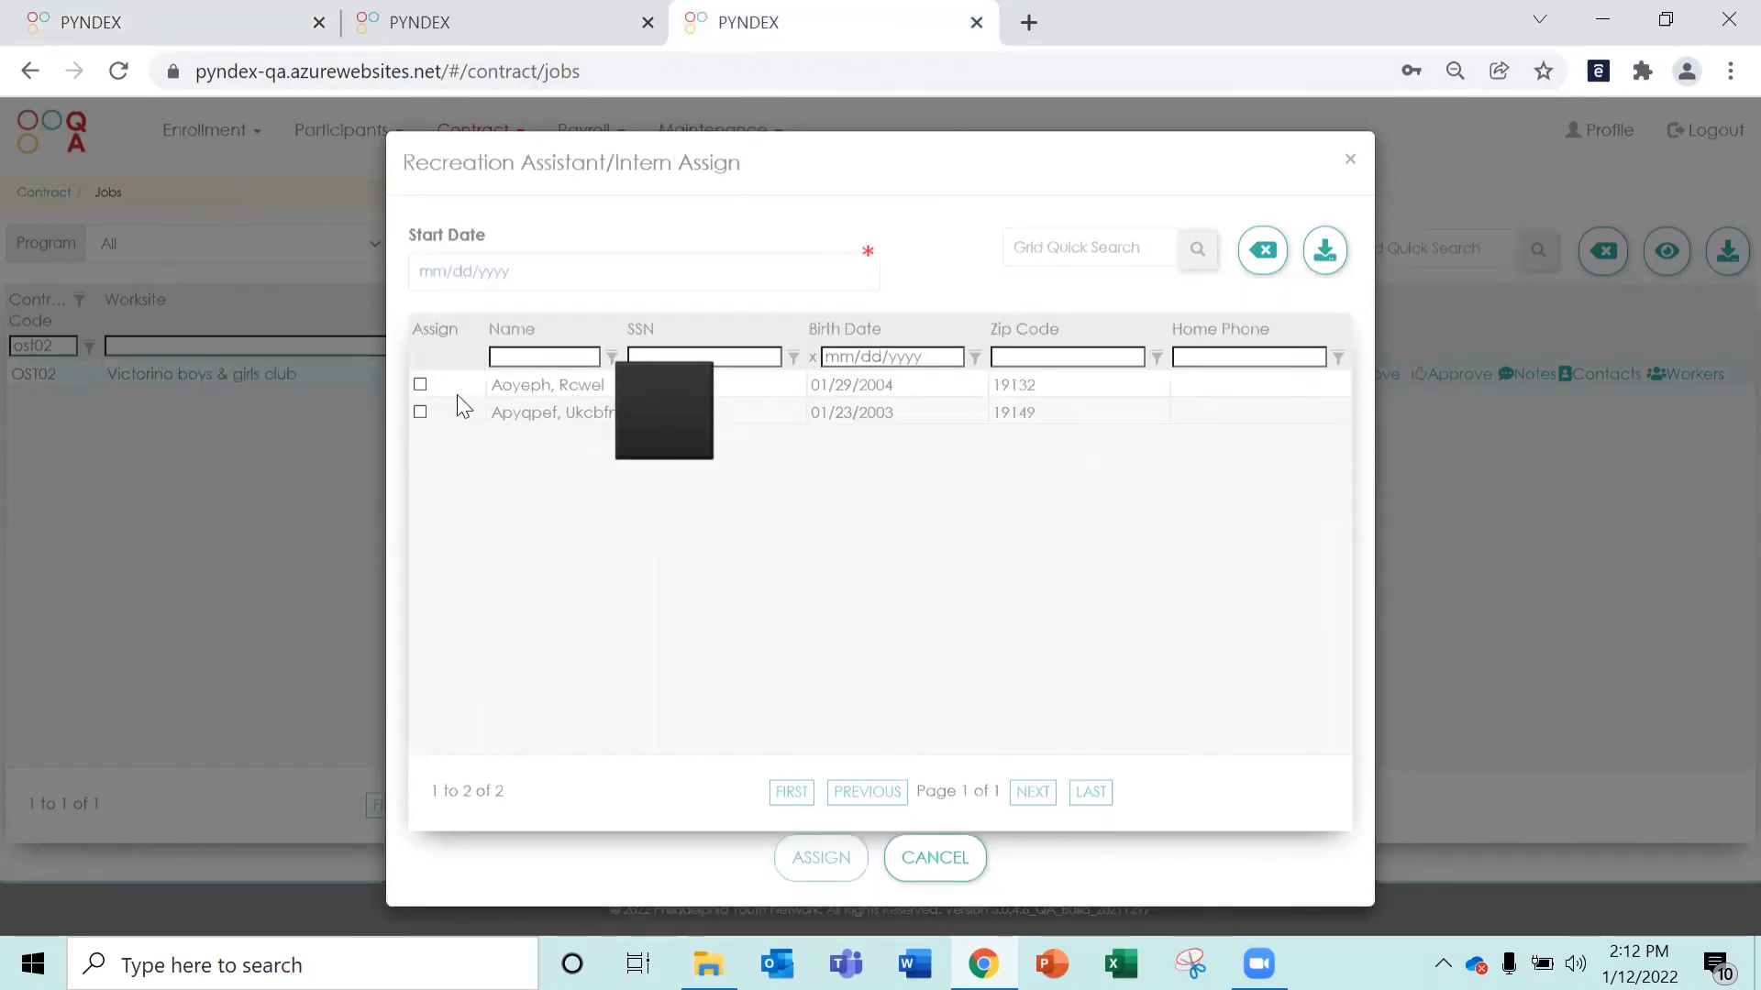
click(421, 384)
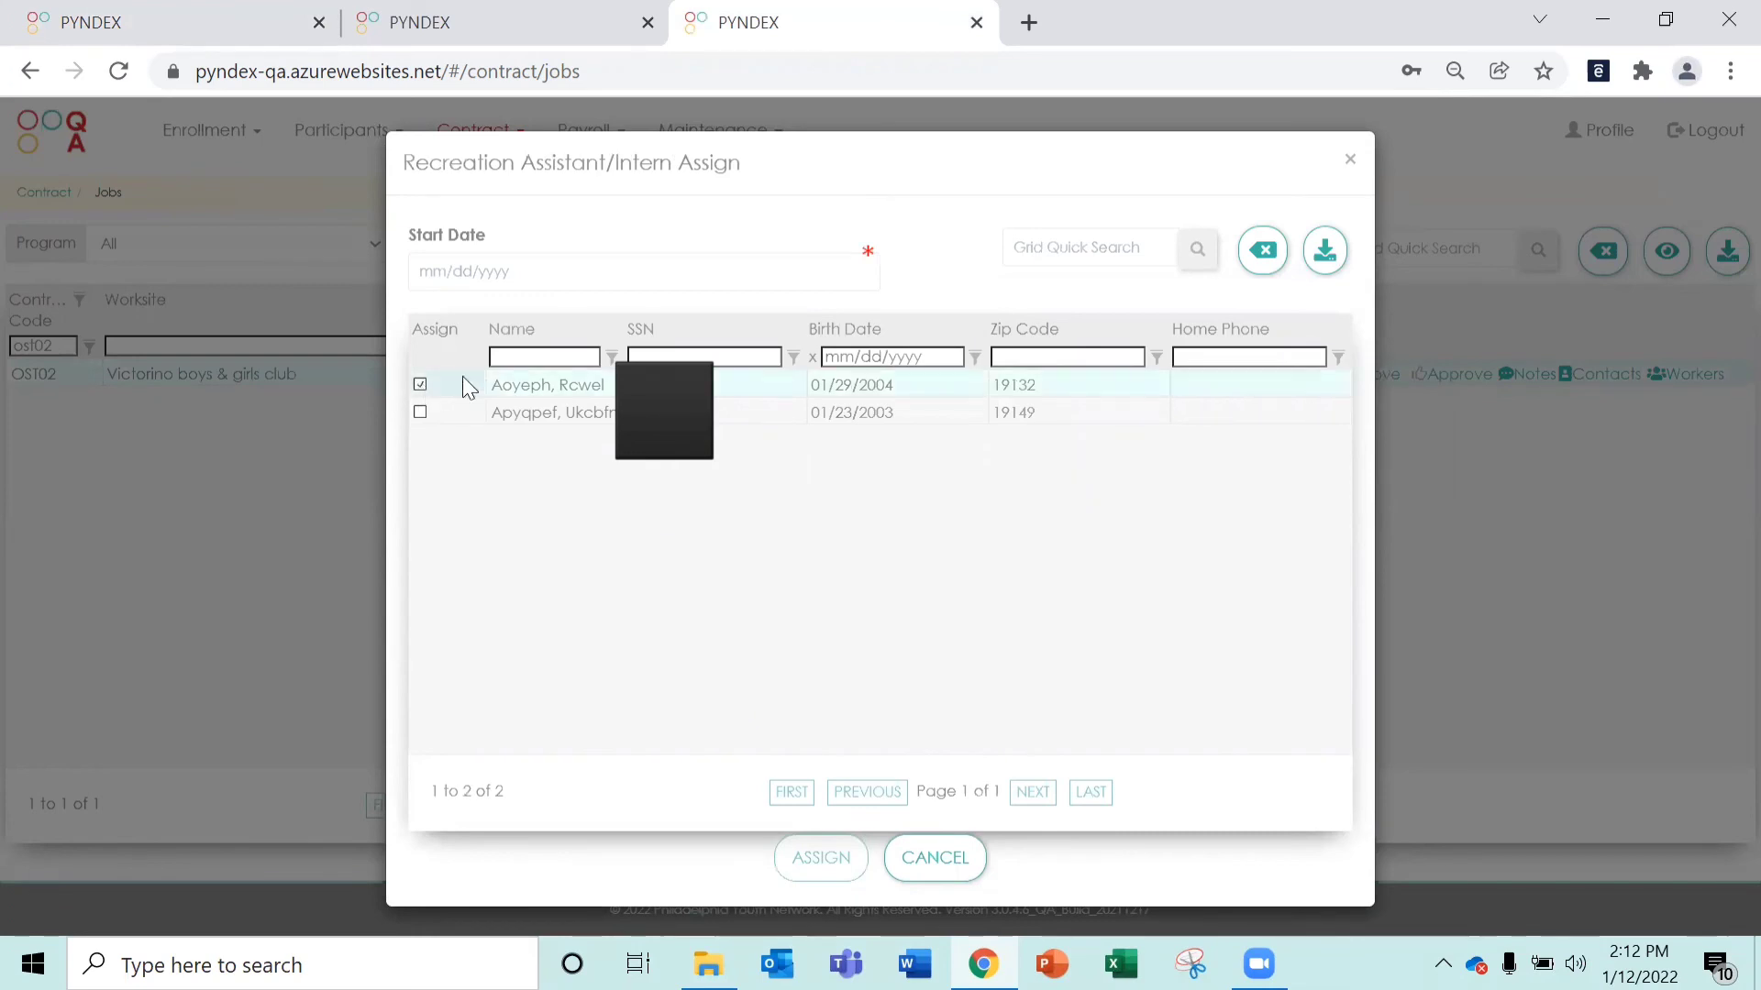
click(730, 276)
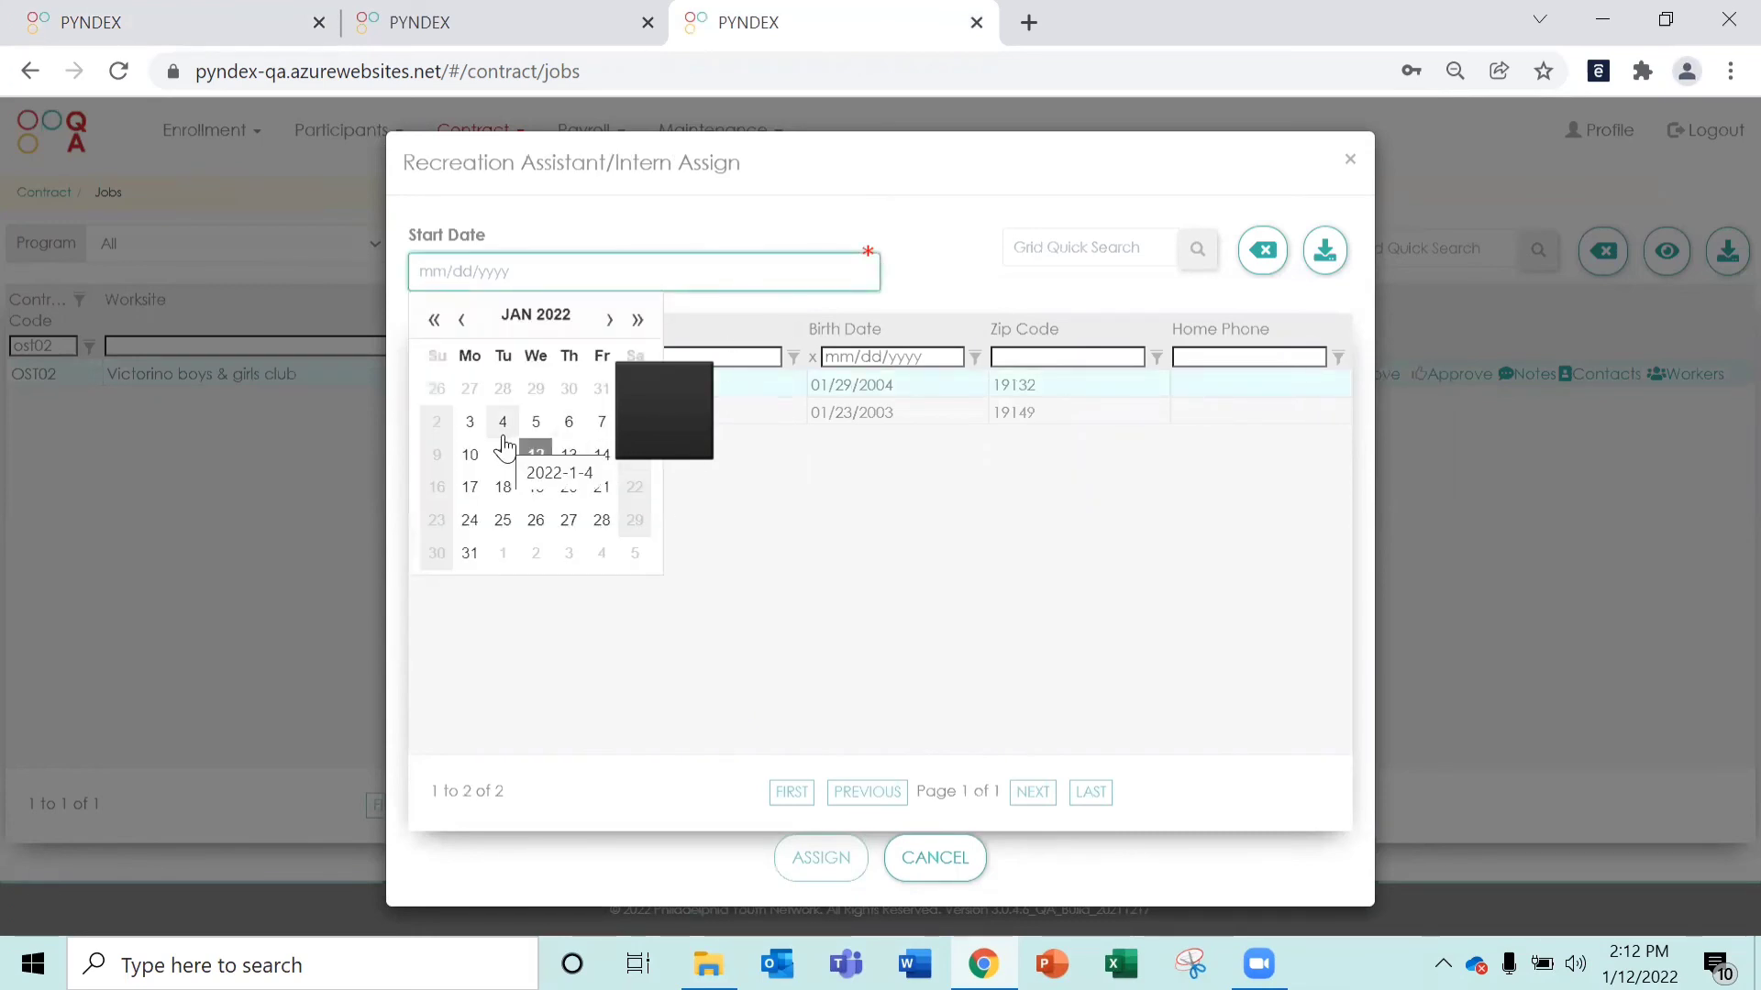
click(536, 455)
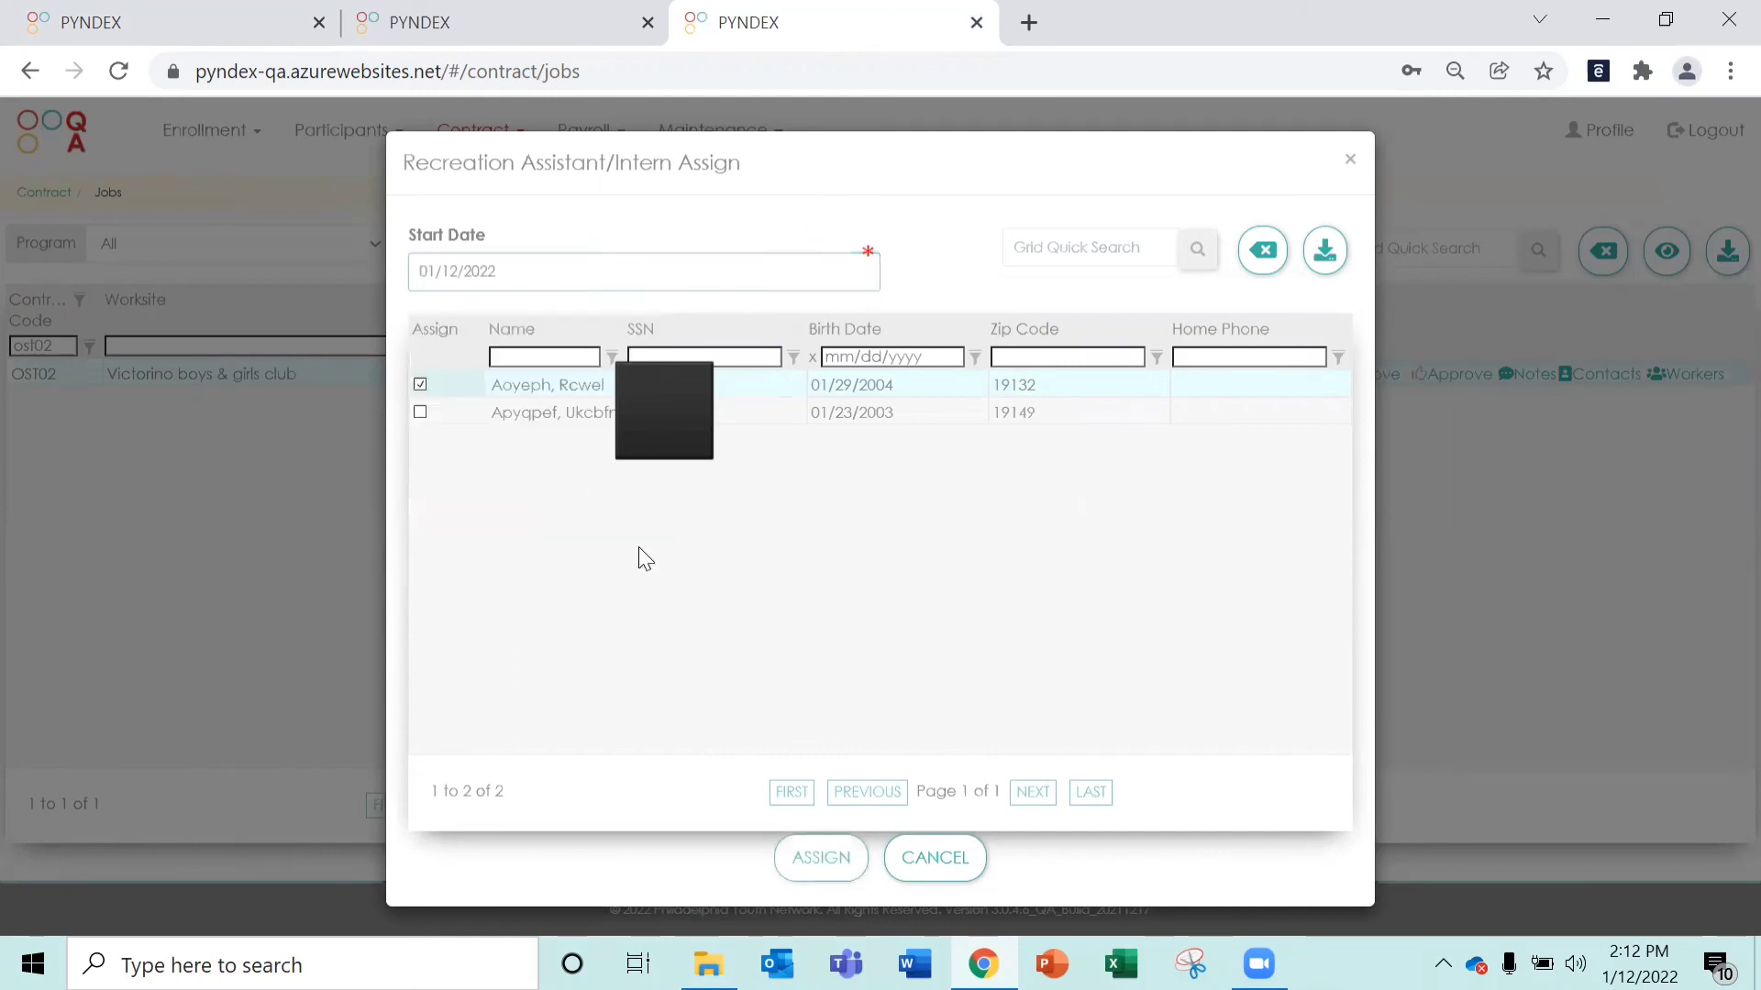
click(798, 851)
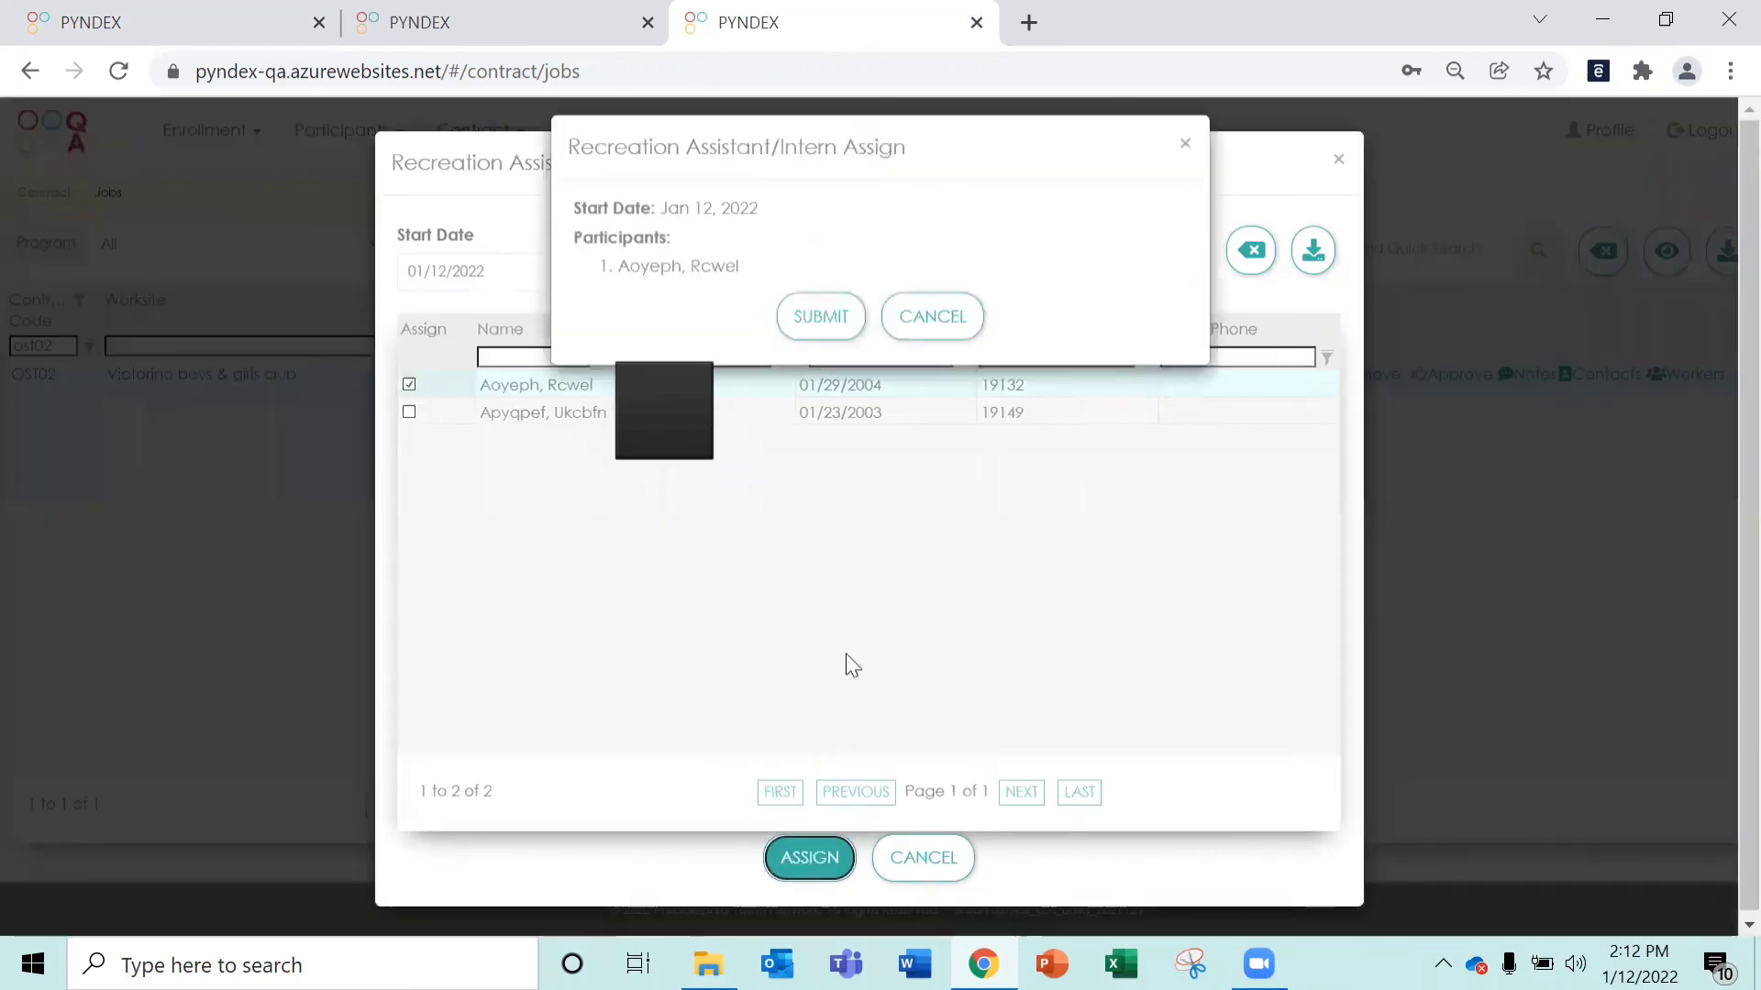
click(830, 323)
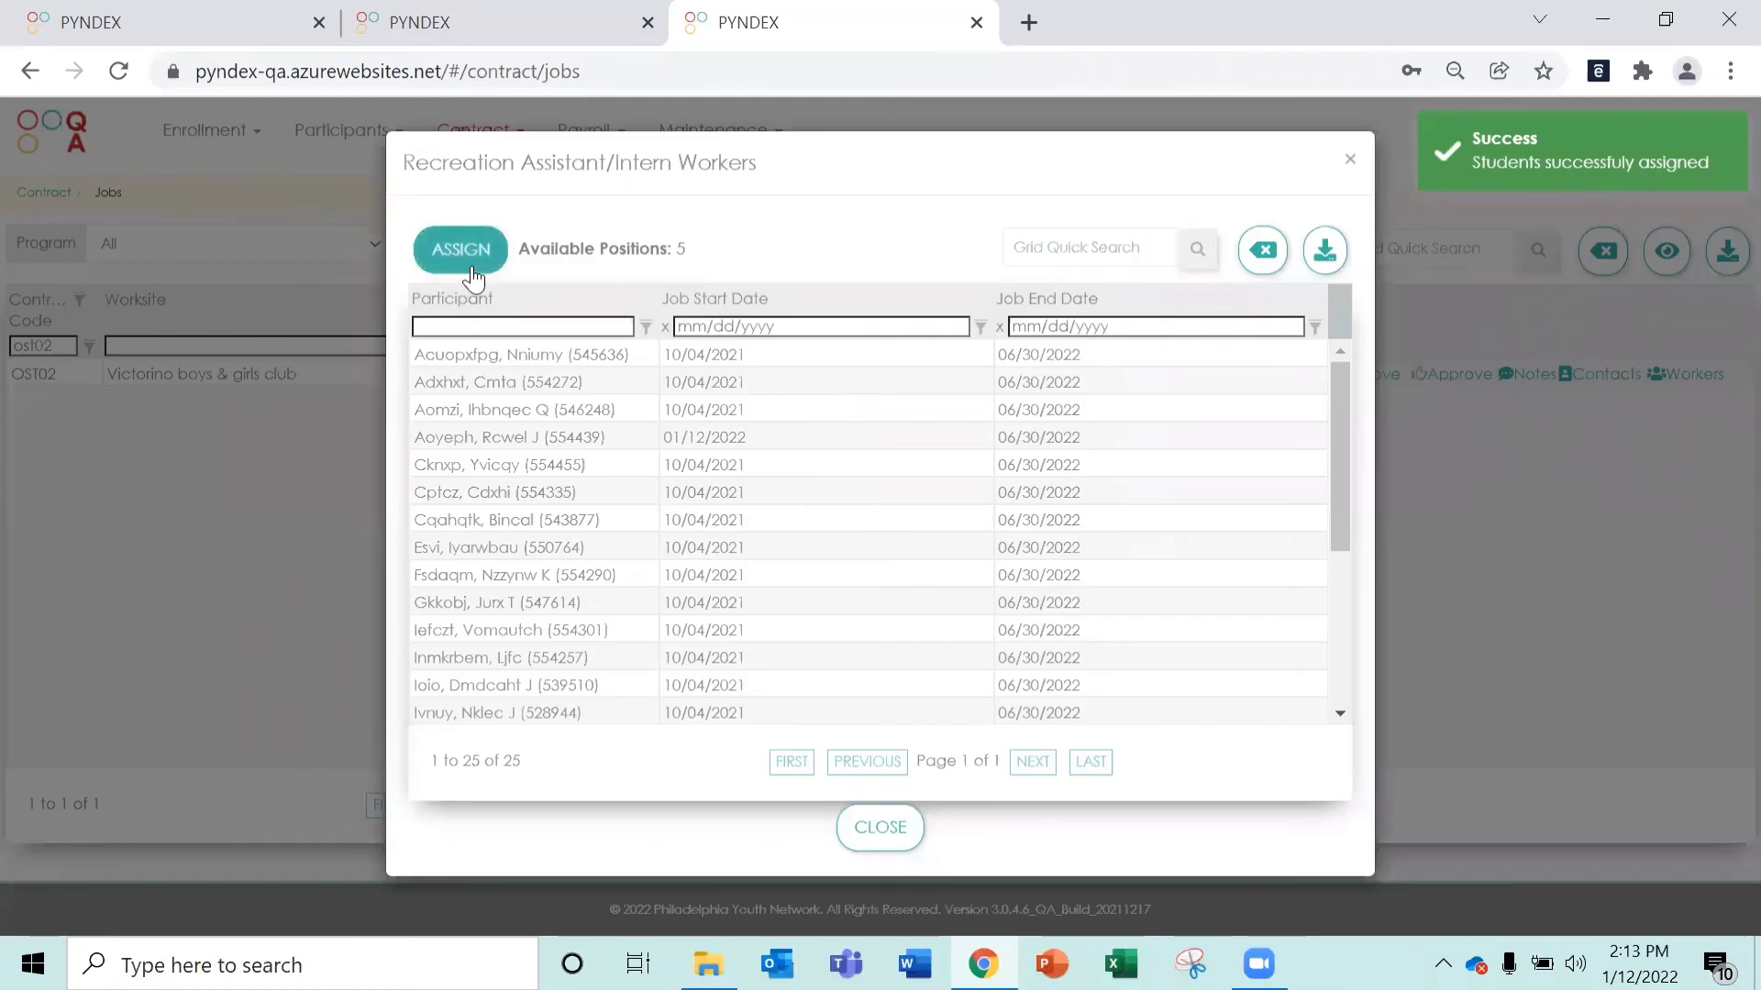
- From the Workers window, tick the remaining youth, set start 01/13/2022, and submit
click(468, 264)
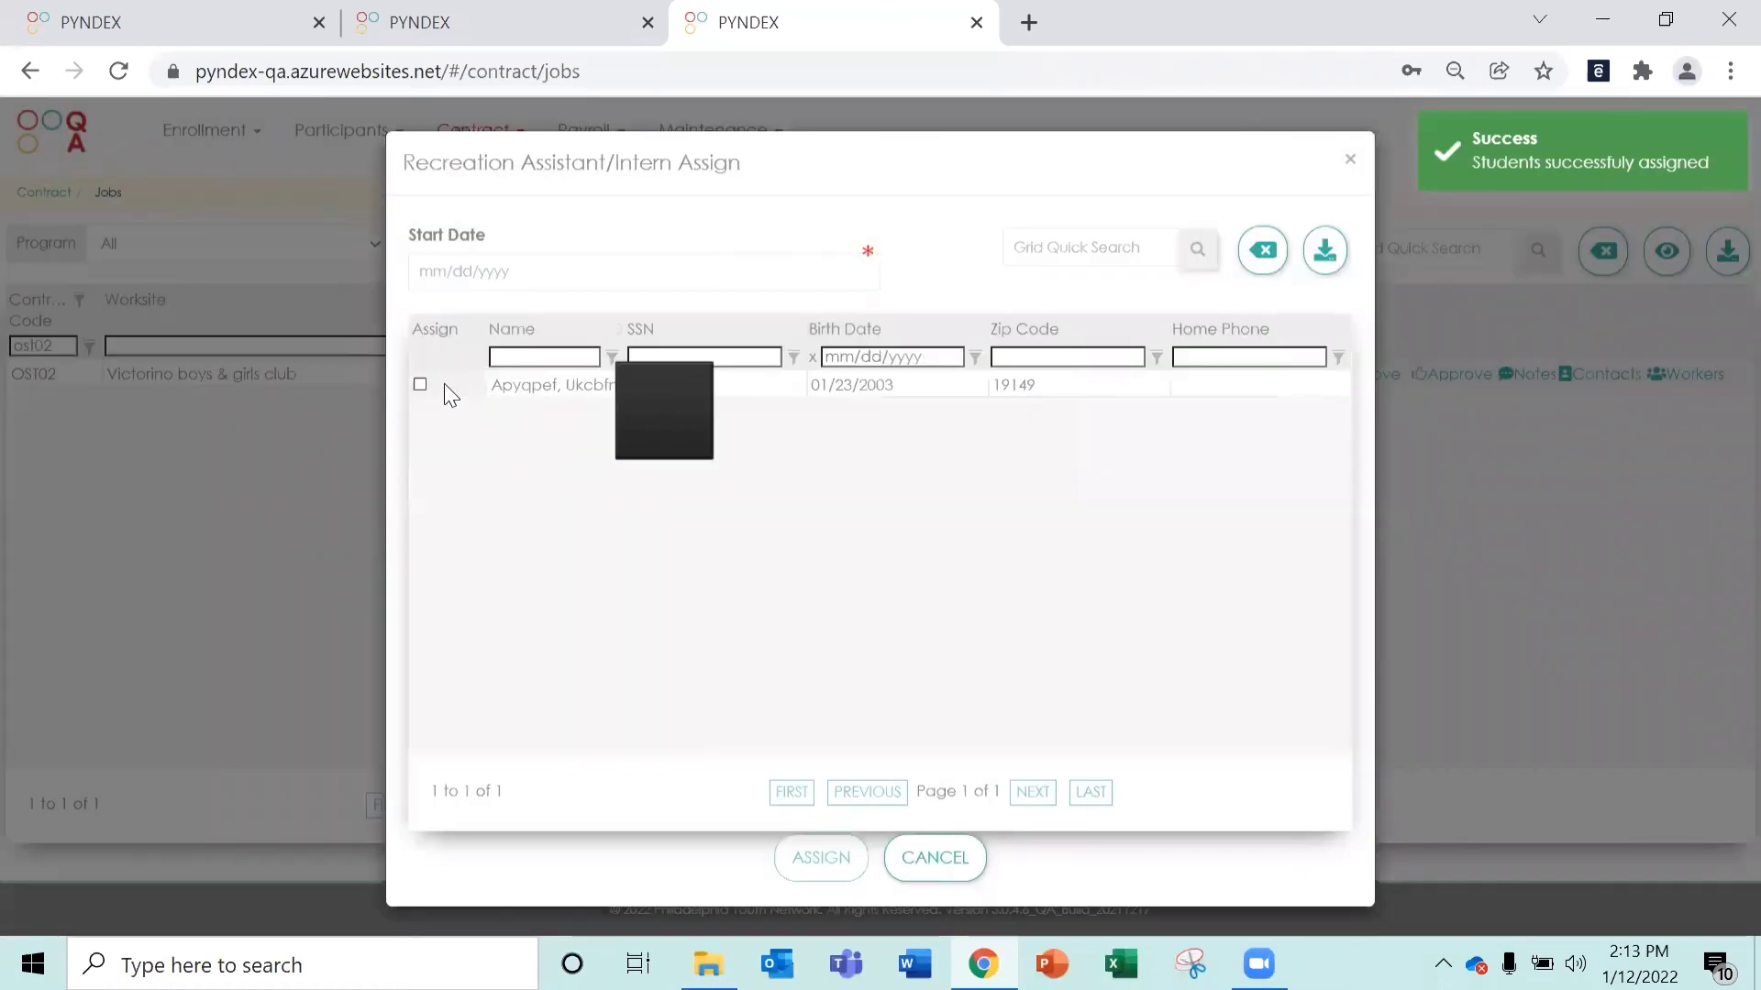
click(420, 384)
click(756, 268)
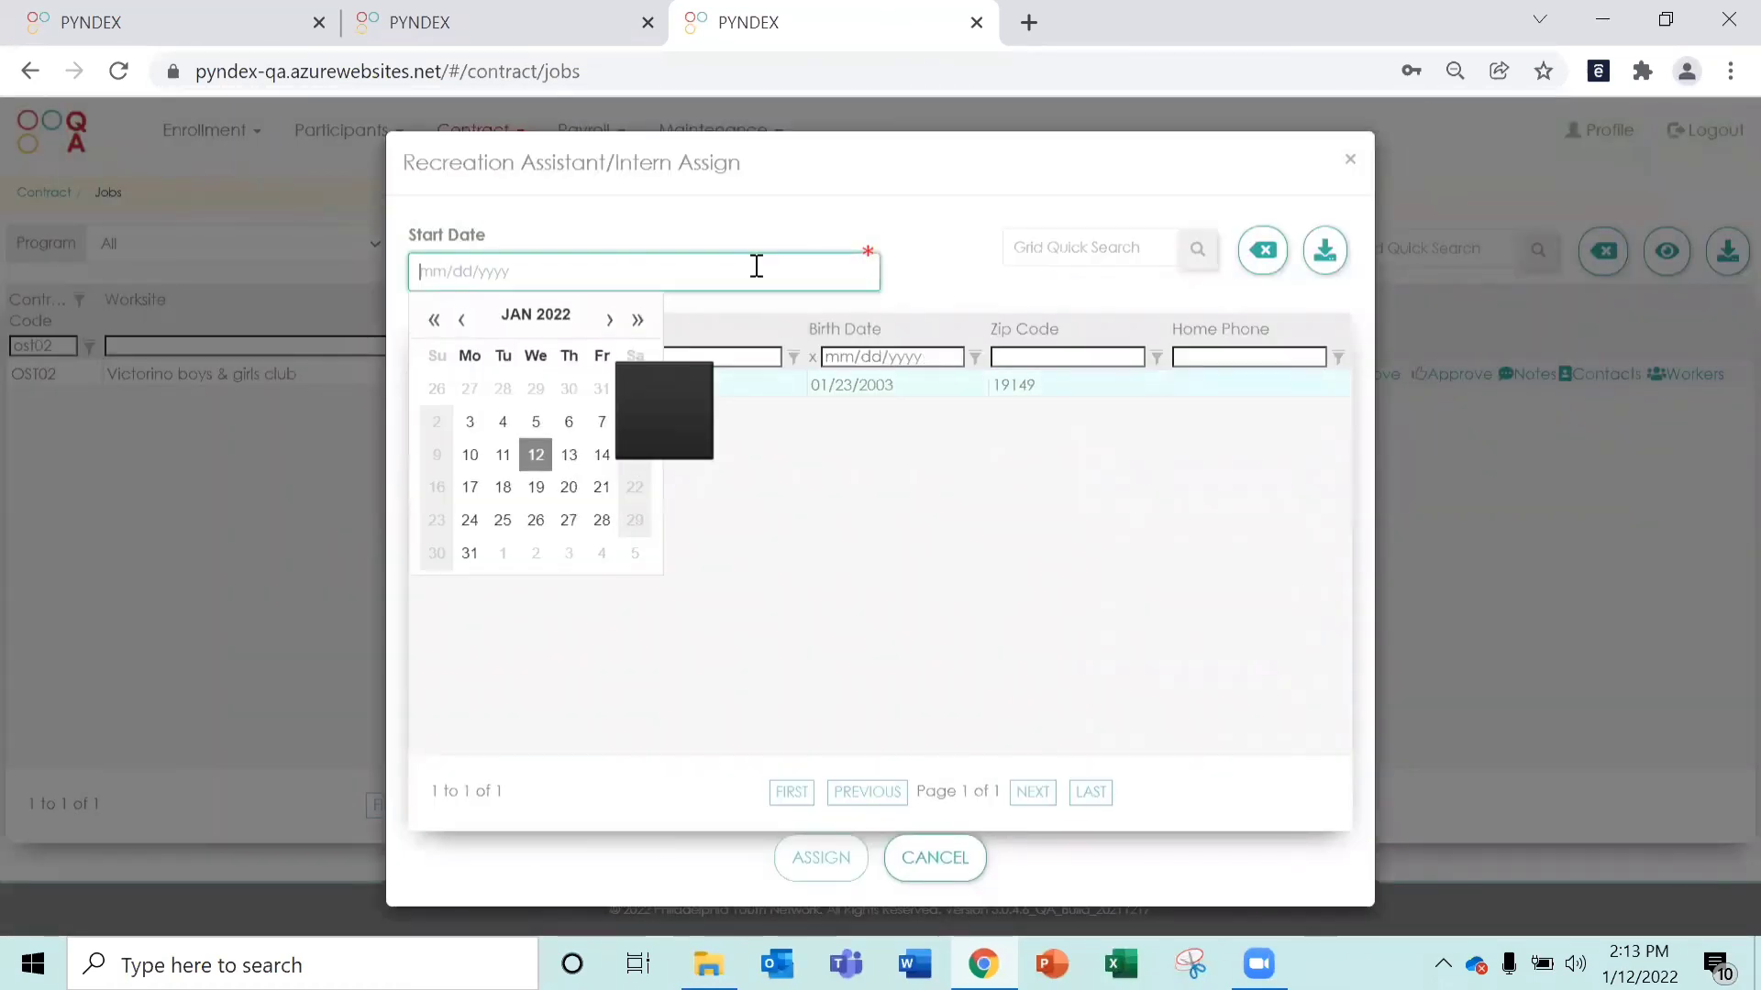
click(569, 455)
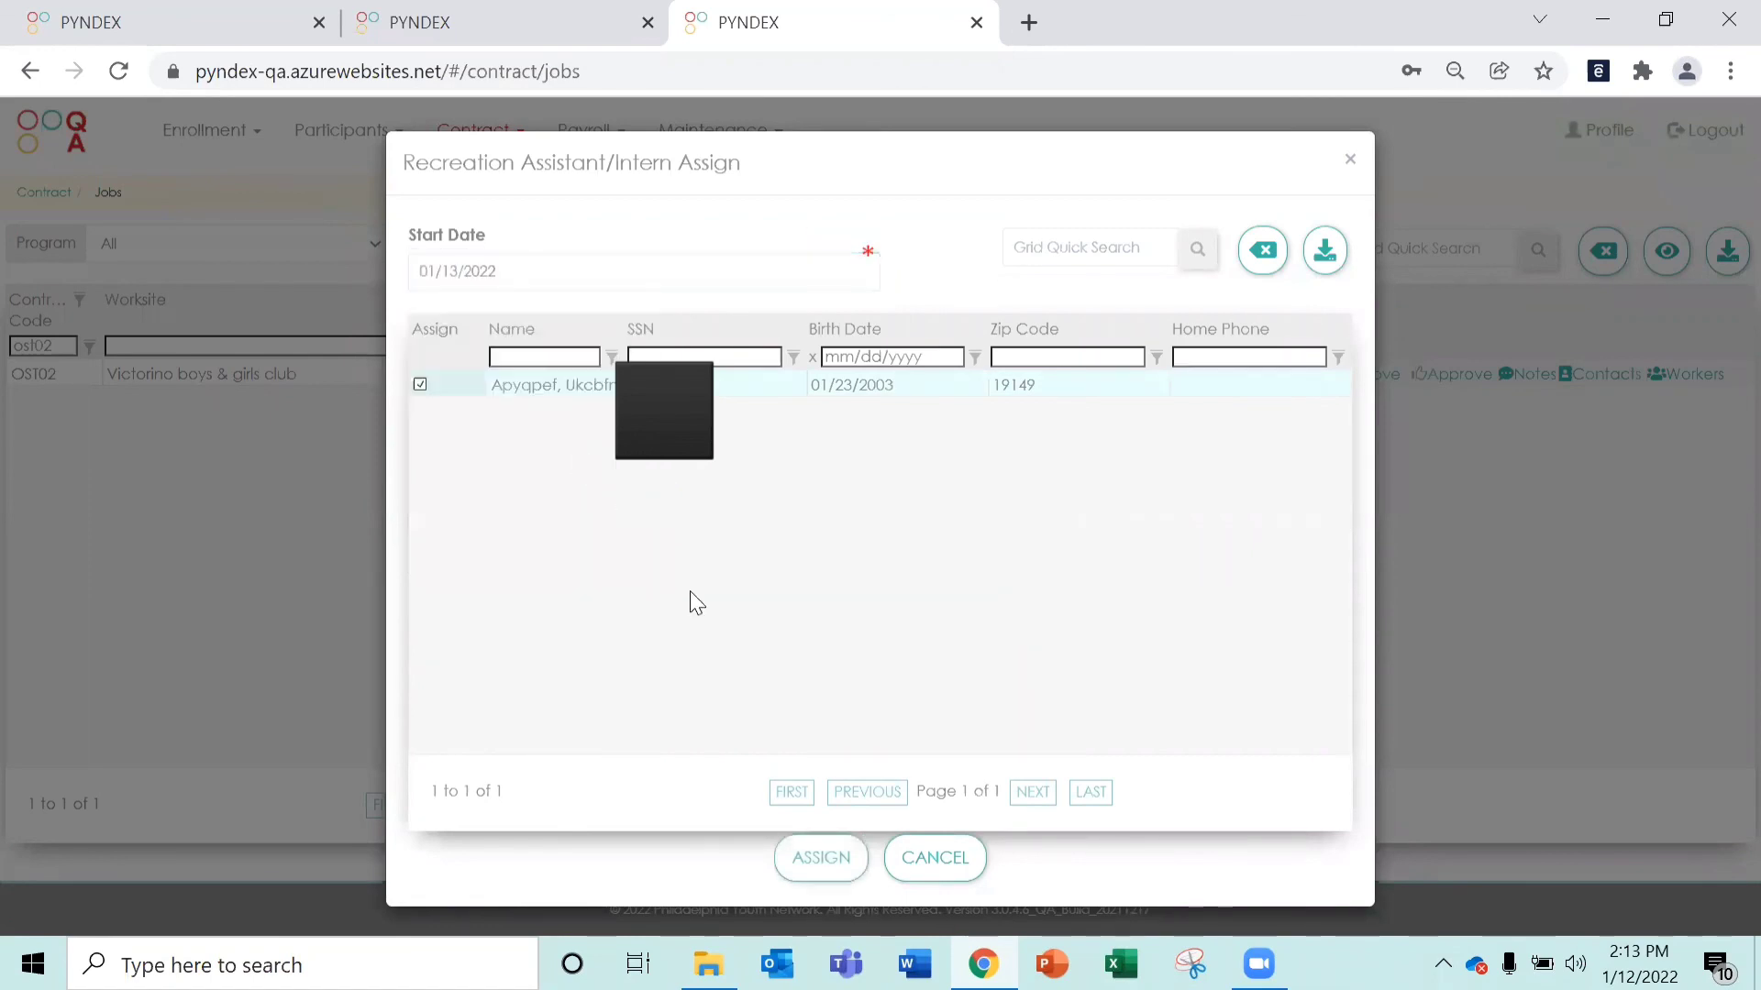
click(839, 867)
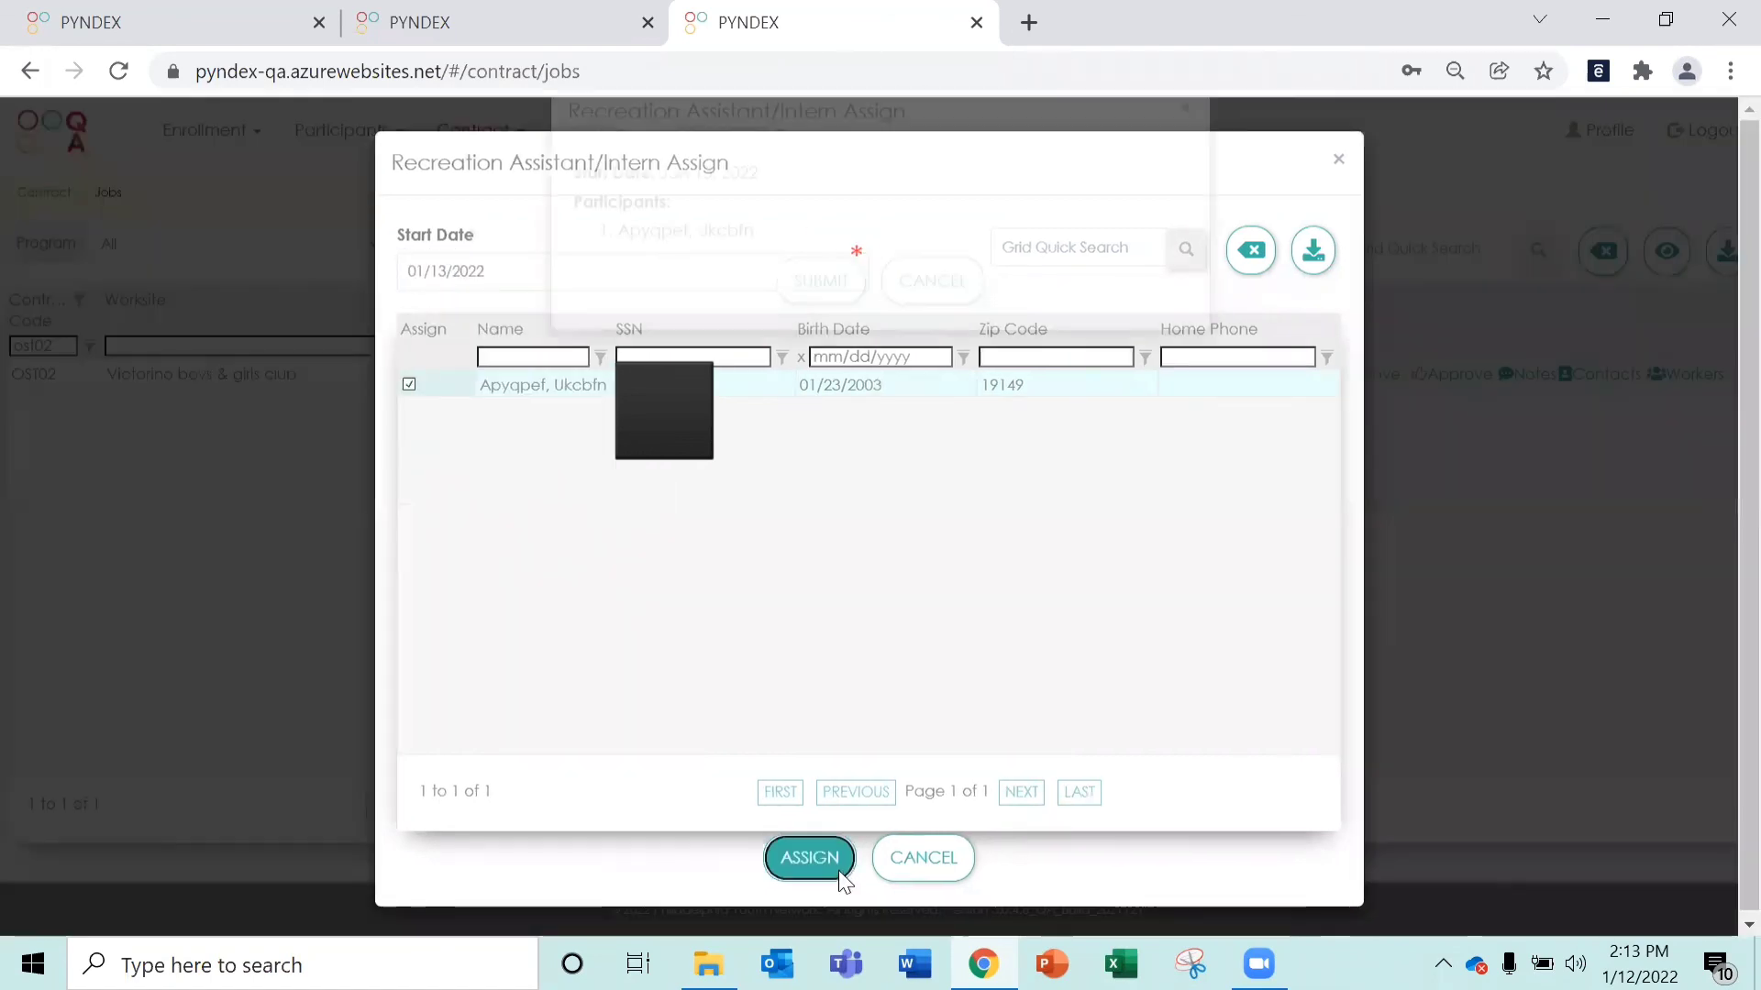
click(824, 338)
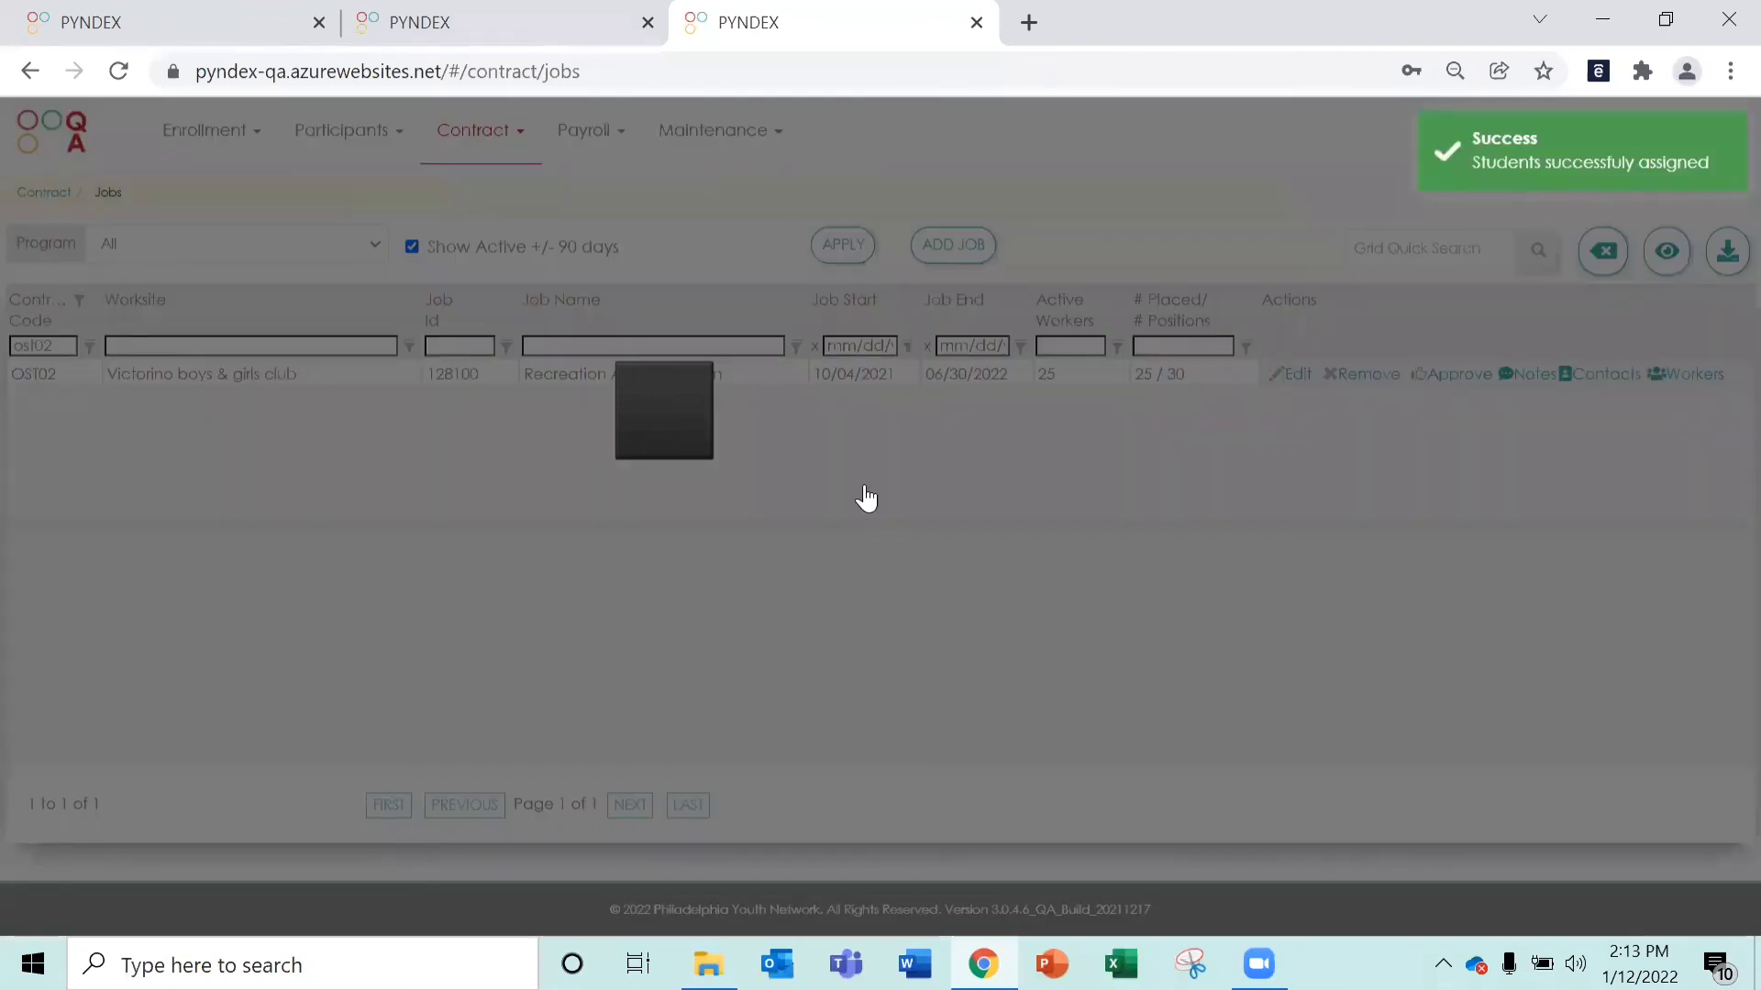